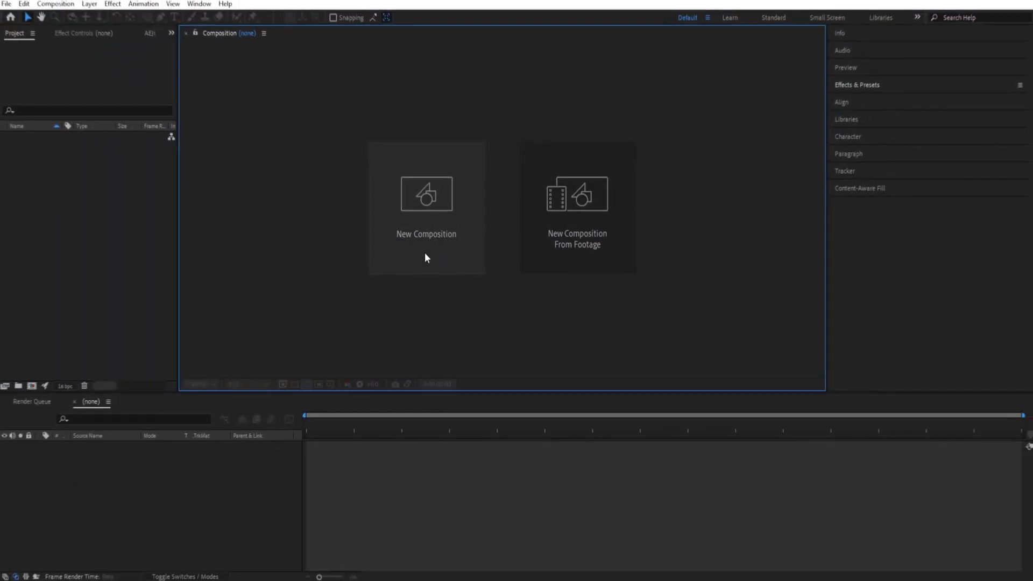
# Step: Create a new 500×500 px composition, Comp 1
pyautogui.click(426, 258)
pyautogui.click(331, 187)
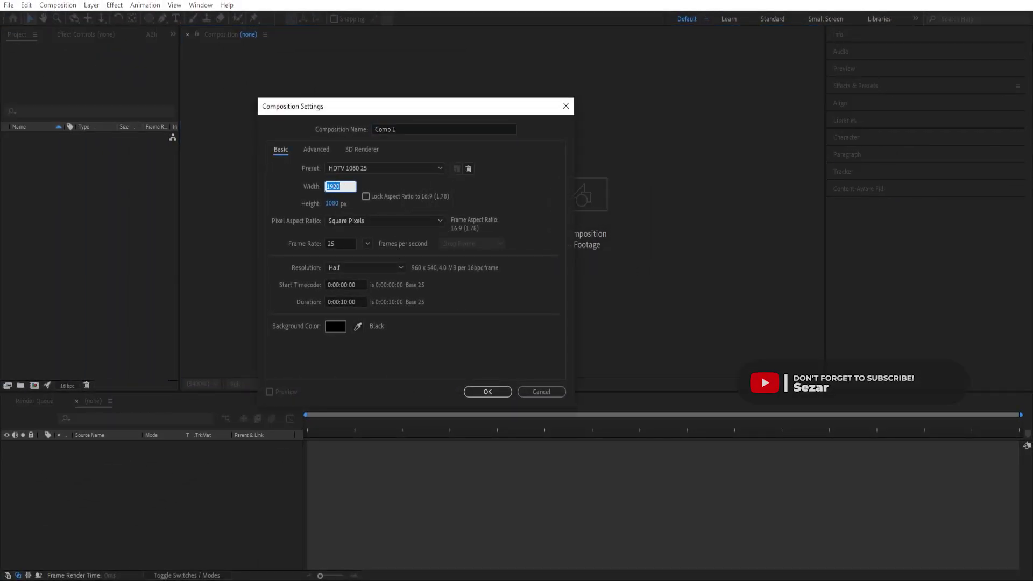
pyautogui.write('500')
pyautogui.press('Tab')
pyautogui.write('500')
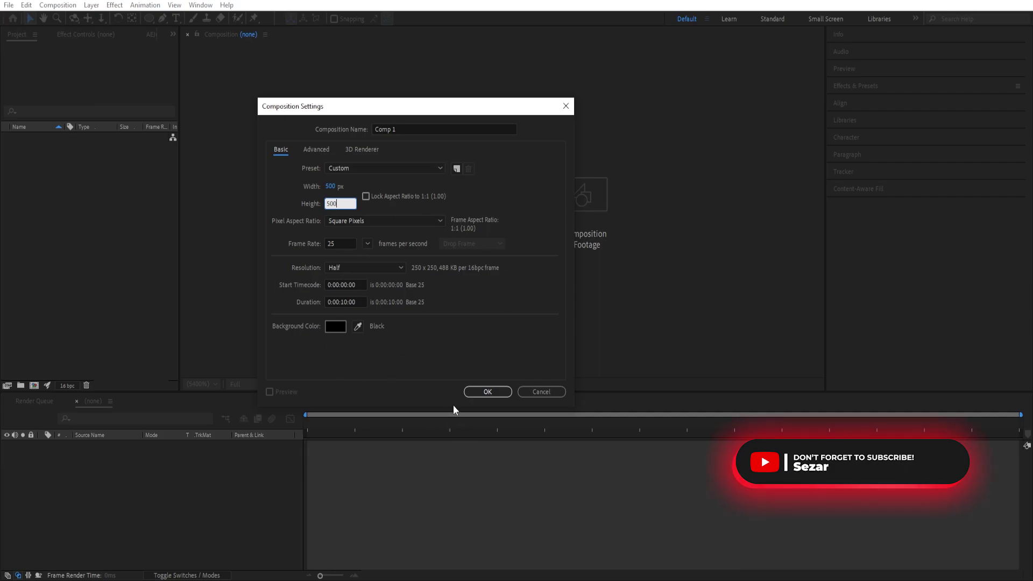
pyautogui.click(484, 395)
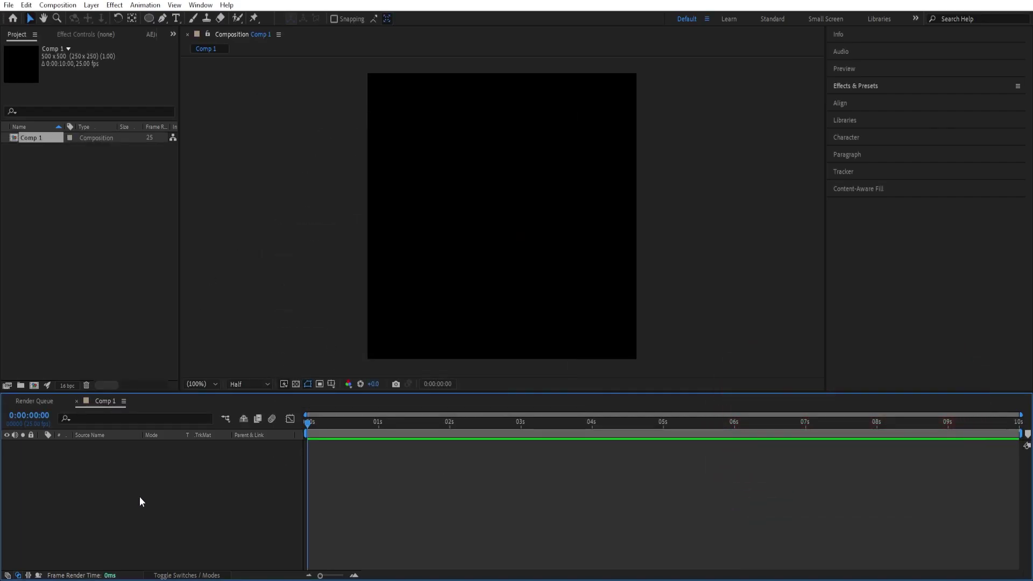
# Step: Draw a white circle with the Ellipse Tool and centre it in Comp 1
pyautogui.moveTo(147, 21); pyautogui.dragTo(170, 17)
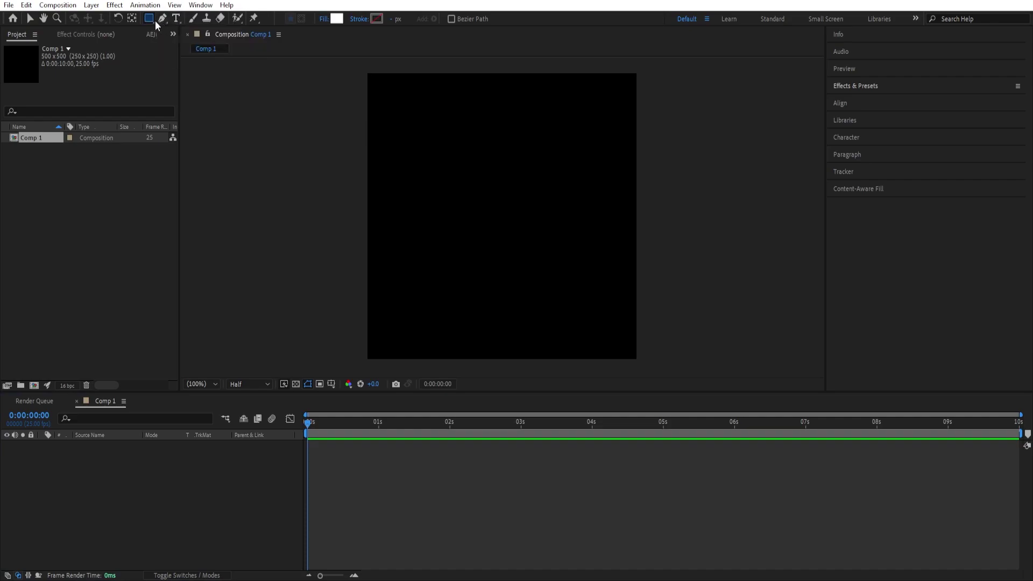
pyautogui.click(152, 22)
pyautogui.click(188, 42)
pyautogui.moveTo(472, 185)
pyautogui.mouseDown()
pyautogui.moveTo(529, 245)
pyautogui.moveTo(522, 252)
pyautogui.mouseUp()
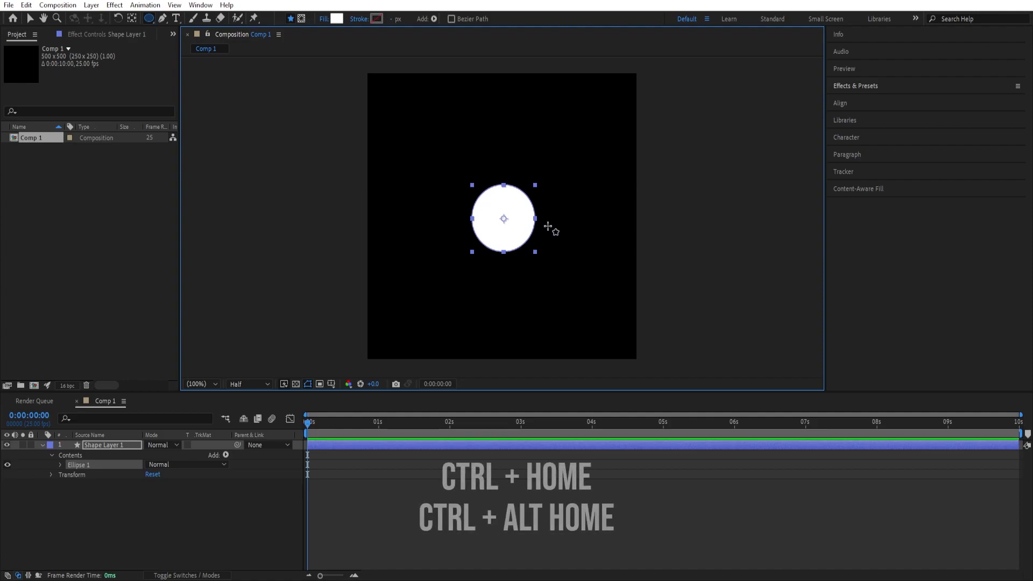
pyautogui.hotkey('ctrl', 'Home')
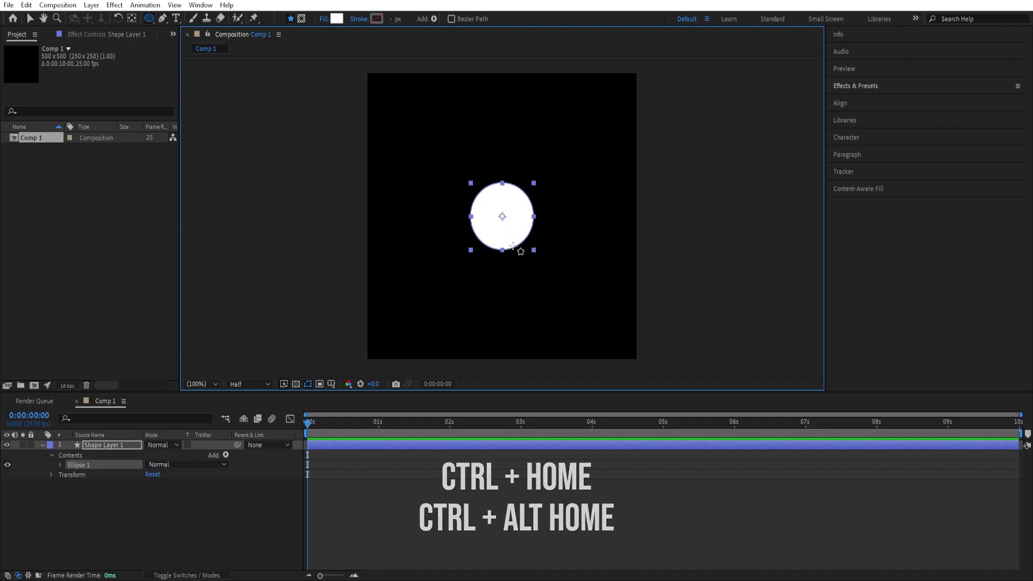
# Step: Expand Ellipse 1's path properties and adjust the circle's size
pyautogui.click(59, 465)
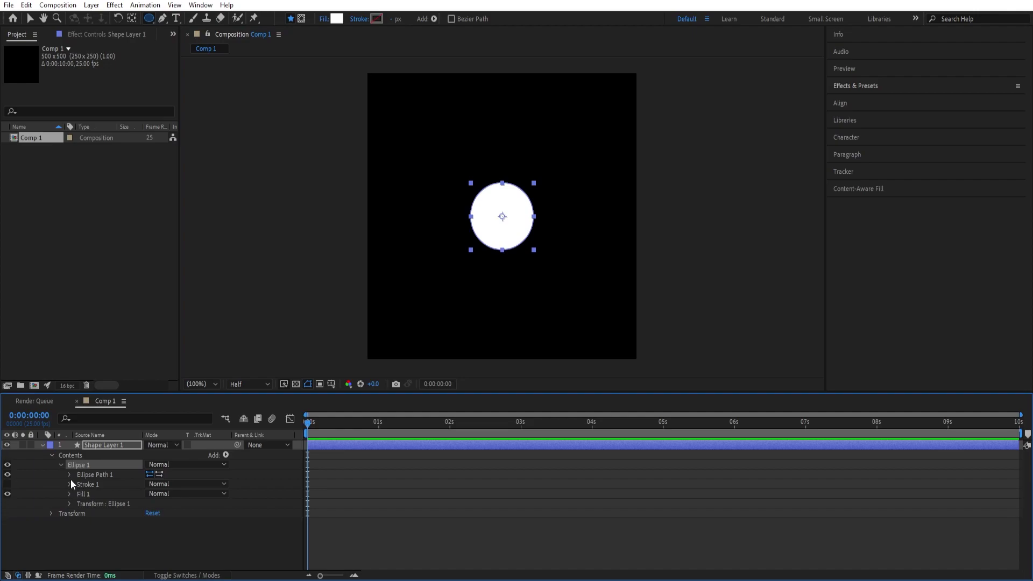
pyautogui.click(69, 475)
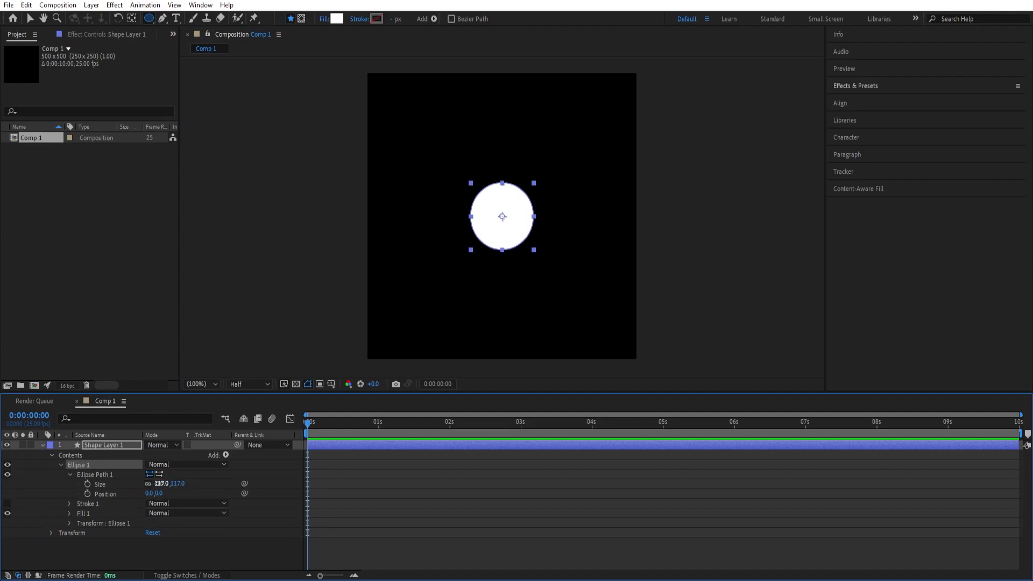
pyautogui.moveTo(161, 484)
pyautogui.mouseDown()
pyautogui.moveTo(178, 483)
pyautogui.moveTo(154, 483)
pyautogui.moveTo(184, 496)
pyautogui.moveTo(162, 487)
pyautogui.mouseUp()
# Step: Add Pucker & Bloat, animating Amount from -40 at 0s to -90 at 2s
pyautogui.click(228, 456)
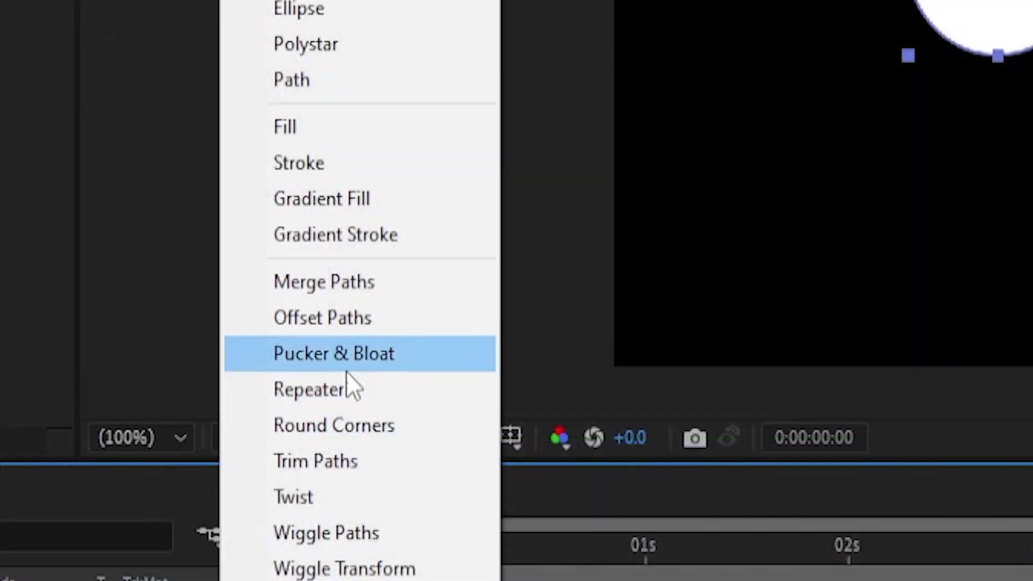
pyautogui.click(342, 368)
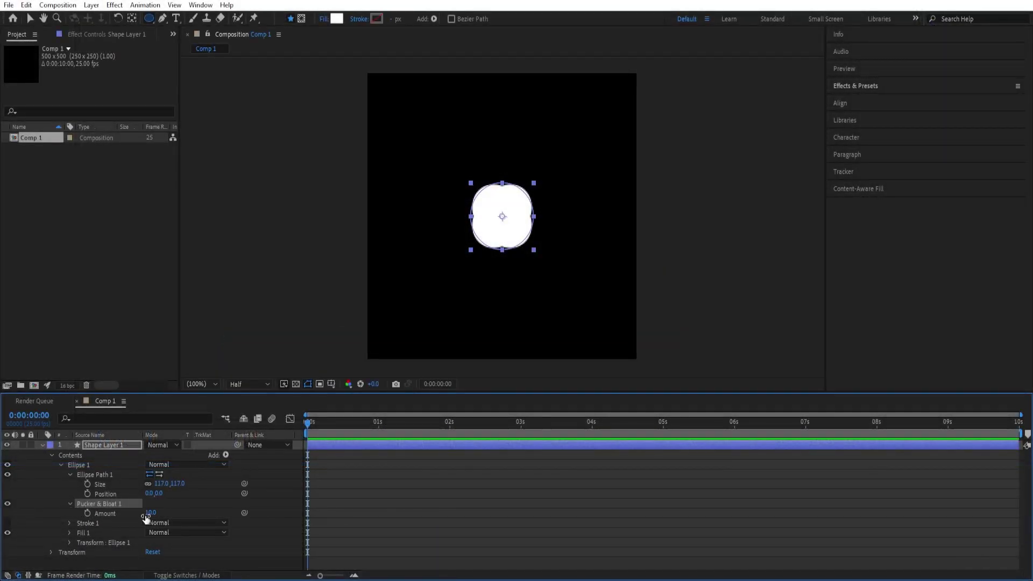
pyautogui.moveTo(149, 513); pyautogui.dragTo(121, 512)
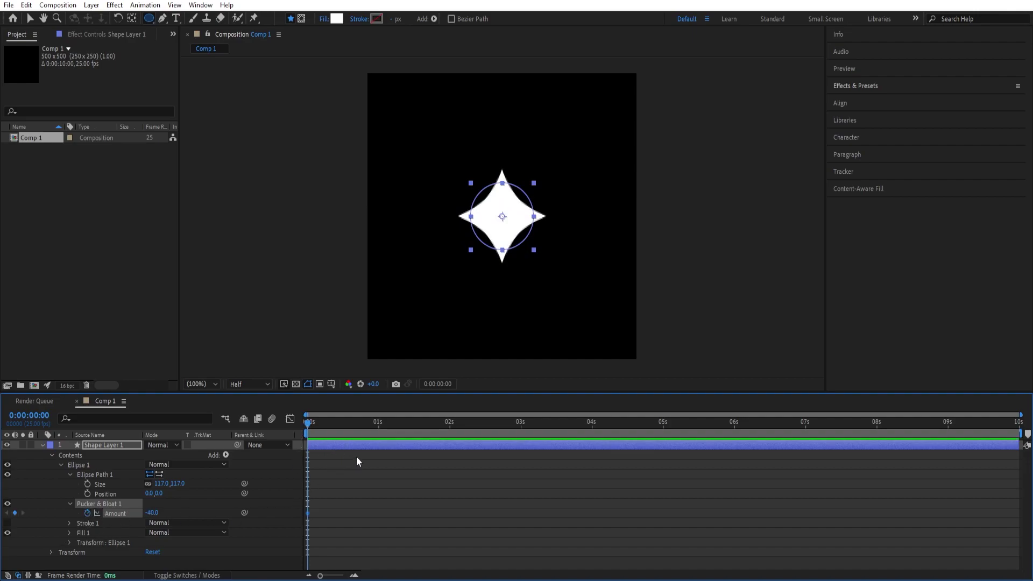
pyautogui.moveTo(444, 421); pyautogui.dragTo(450, 423)
pyautogui.moveTo(153, 513); pyautogui.dragTo(132, 518)
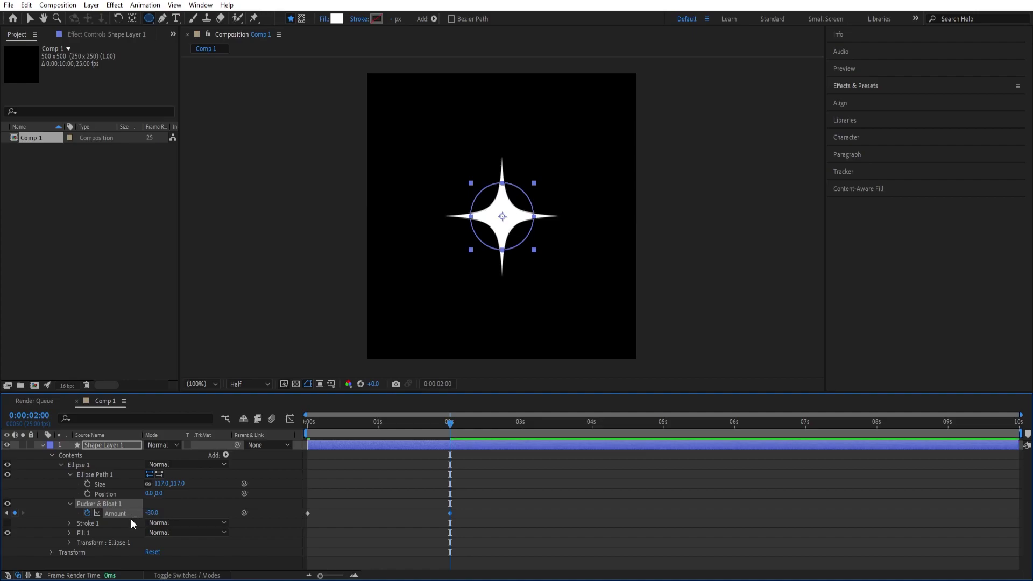
pyautogui.moveTo(442, 440); pyautogui.dragTo(283, 447)
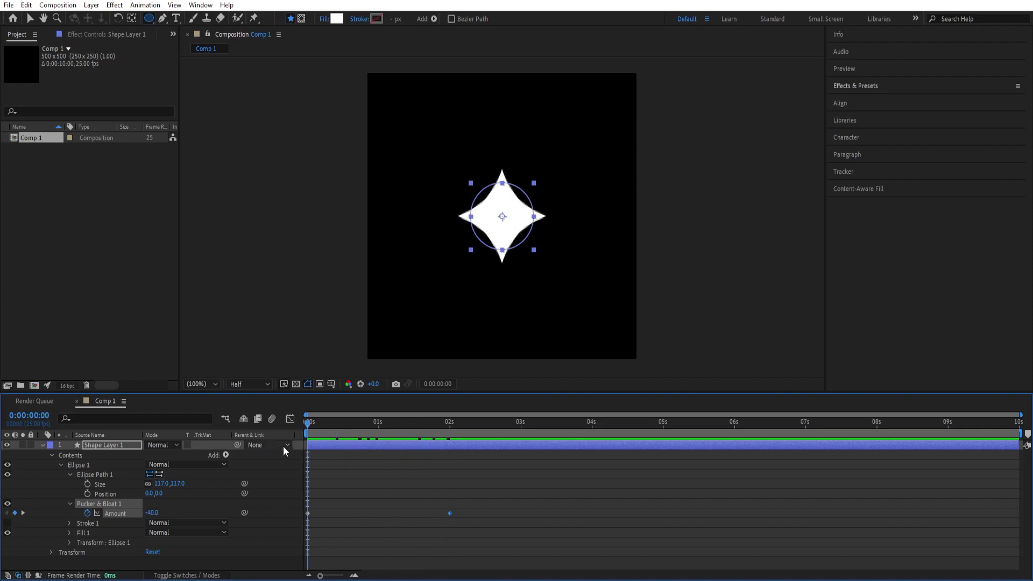
# Step: Keyframe the ellipse Size, keeping 117 at 1s and setting 0 at 2s
pyautogui.click(87, 484)
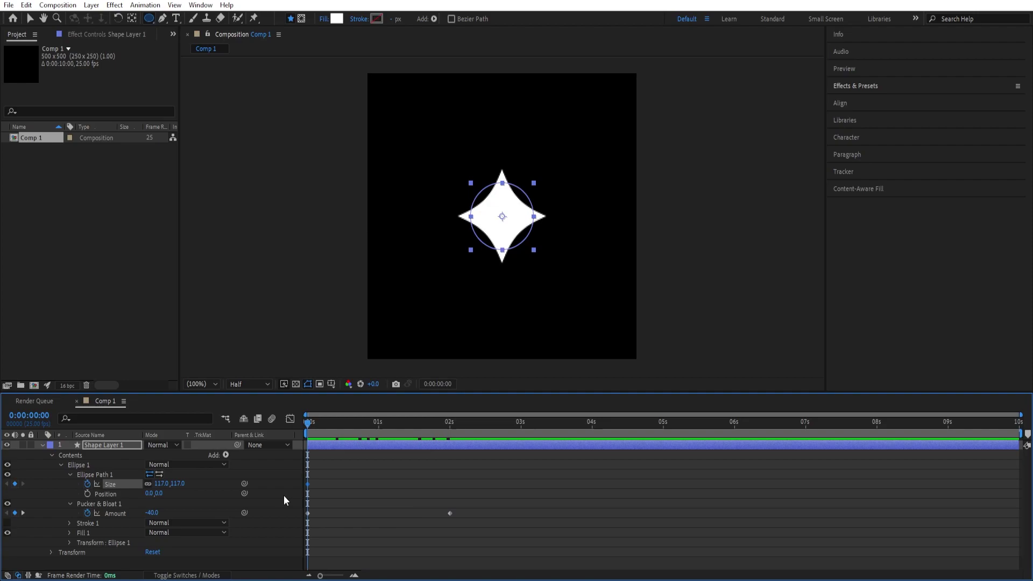
pyautogui.moveTo(309, 432); pyautogui.dragTo(377, 434)
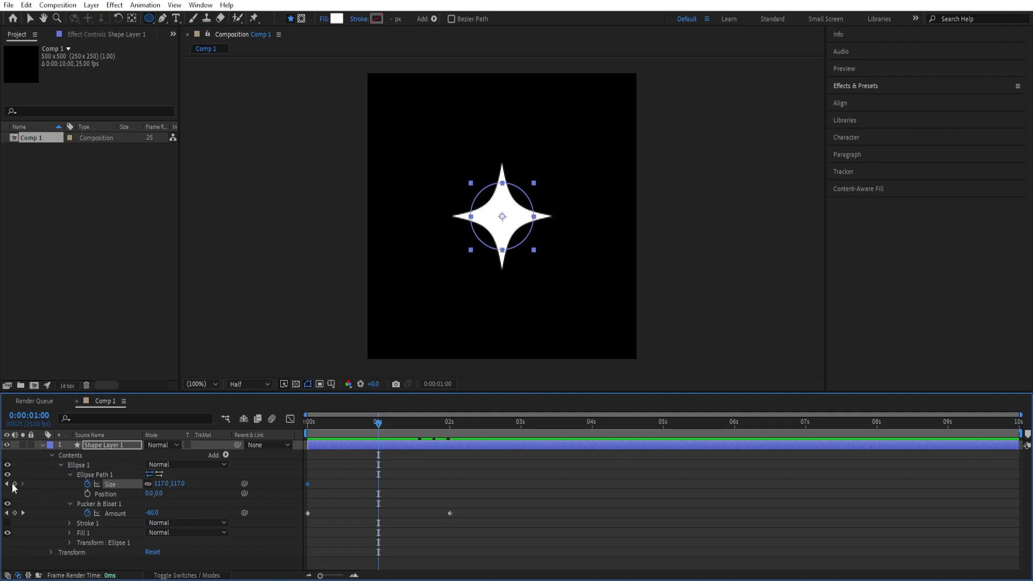
pyautogui.moveTo(379, 432); pyautogui.dragTo(446, 428)
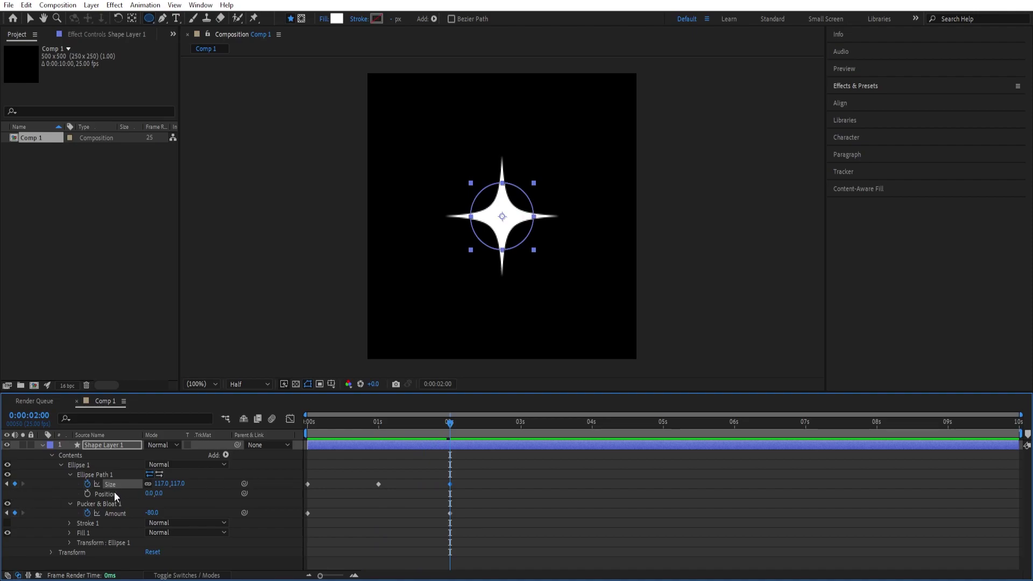
pyautogui.click(161, 484)
pyautogui.write('0')
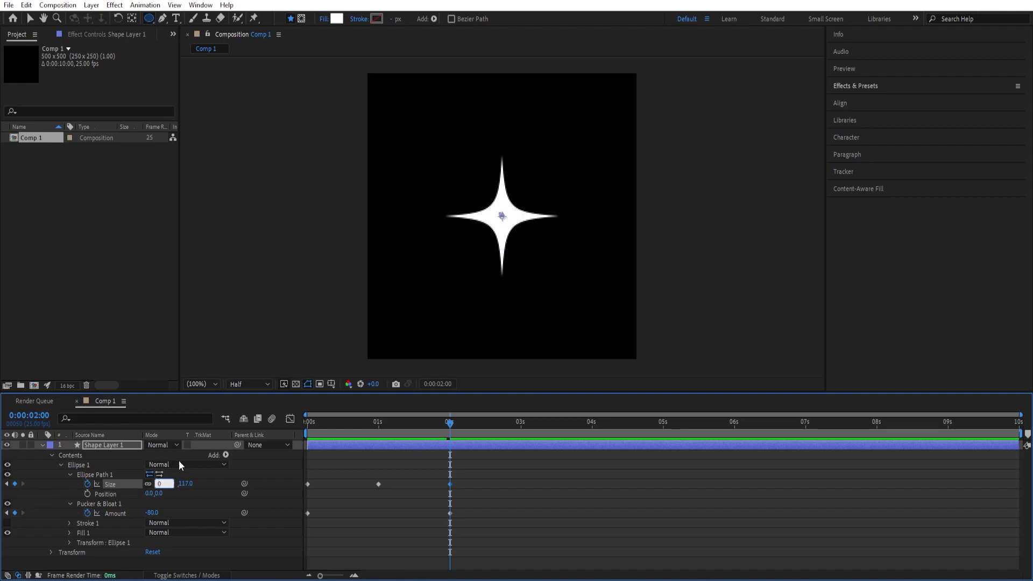
pyautogui.press('Return')
# Step: Set Size to 0 at 0s and apply Easy Ease to all keyframes
pyautogui.moveTo(452, 427); pyautogui.dragTo(303, 448)
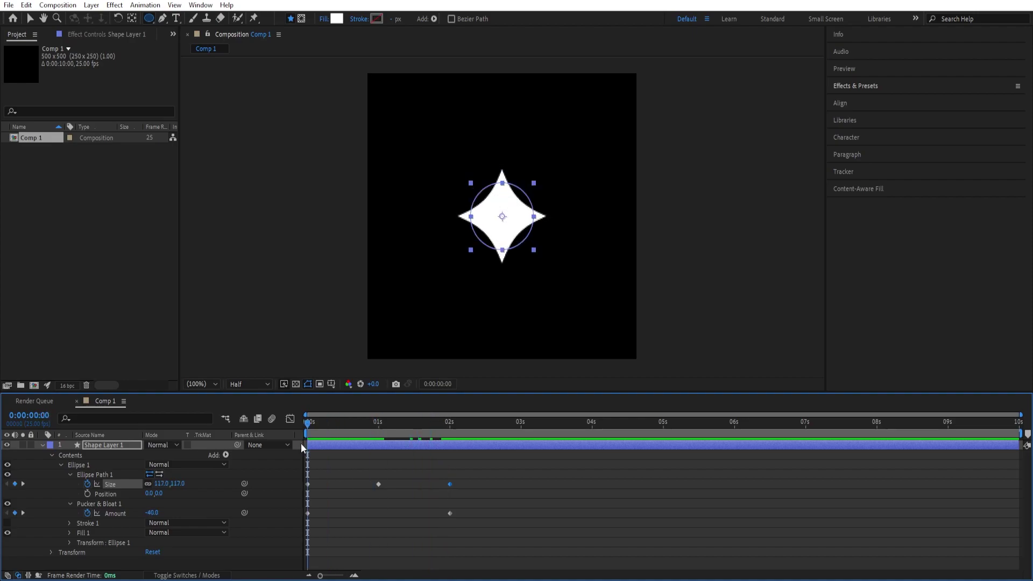
pyautogui.click(165, 484)
pyautogui.write('0')
pyautogui.press('Return')
pyautogui.moveTo(492, 525); pyautogui.dragTo(278, 469)
pyautogui.press('F9')
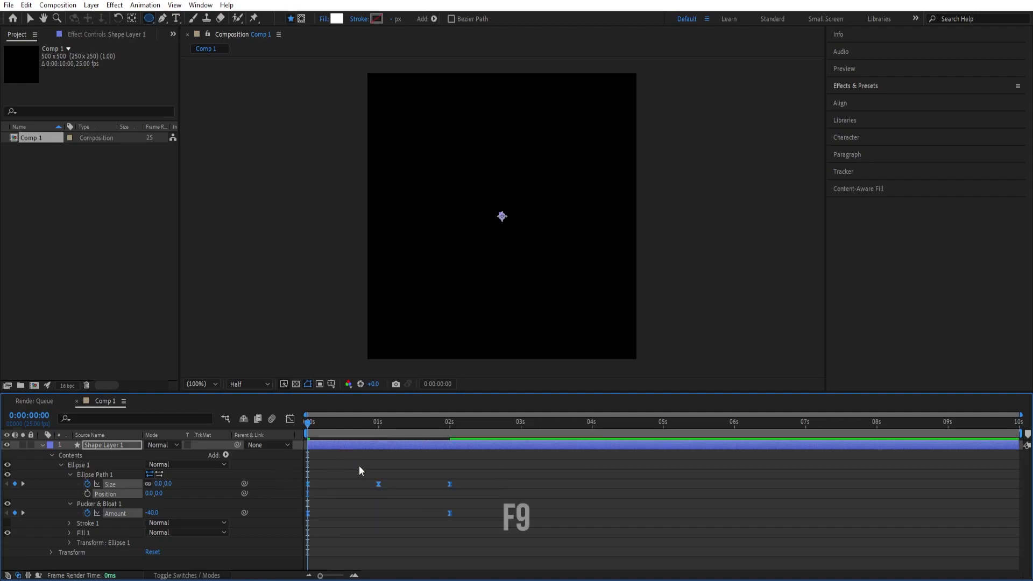
pyautogui.moveTo(480, 487); pyautogui.dragTo(292, 472)
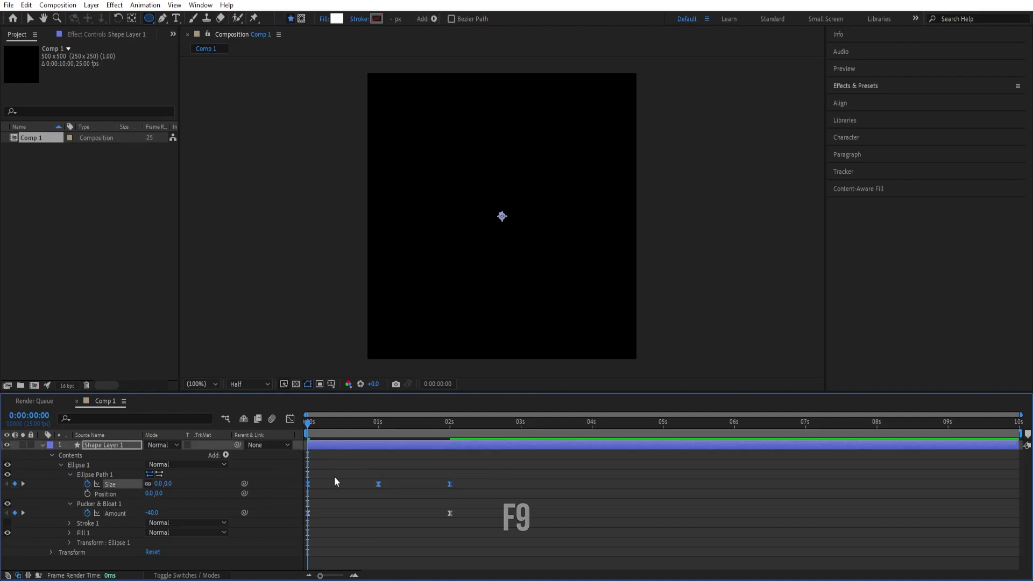
# Step: Strengthen the Size keyframe easing on the speed curve in the Graph Editor
pyautogui.click(290, 418)
pyautogui.moveTo(395, 489); pyautogui.dragTo(341, 519)
pyautogui.moveTo(404, 519)
pyautogui.mouseDown()
pyautogui.moveTo(369, 544)
pyautogui.moveTo(454, 548)
pyautogui.moveTo(417, 534)
pyautogui.mouseUp()
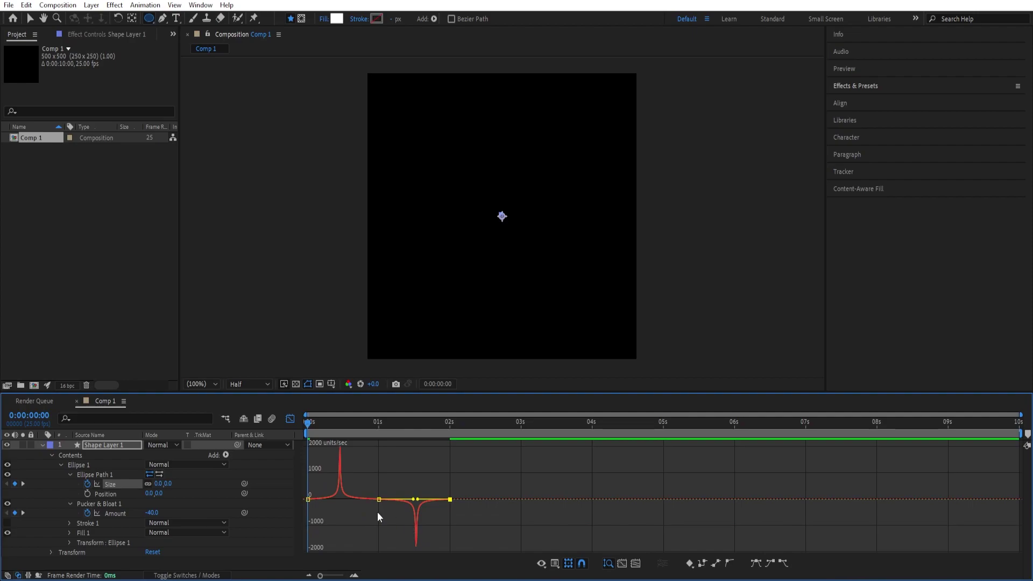
pyautogui.click(290, 419)
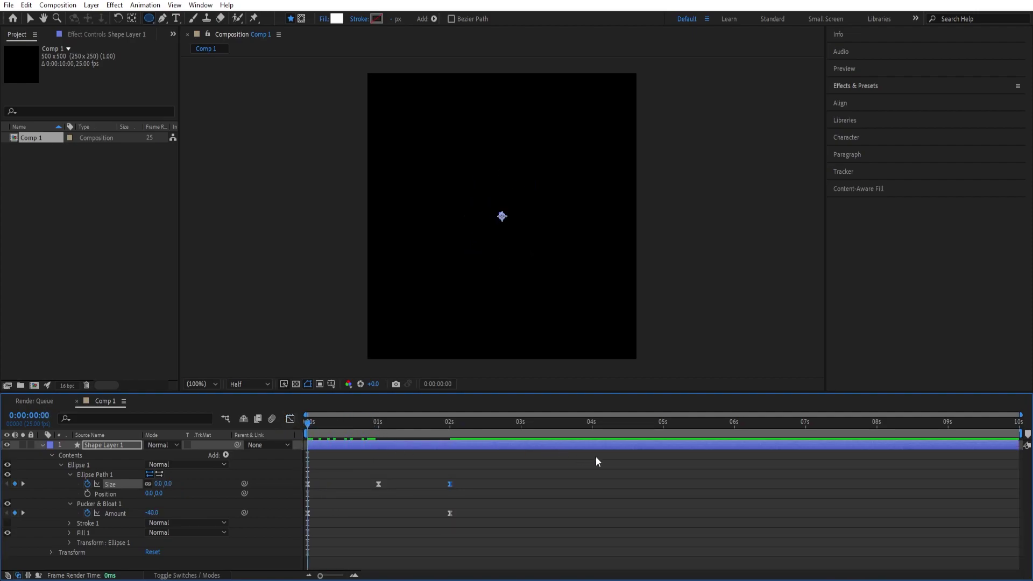
# Step: End the work area at 2 seconds and preview the looping star
pyautogui.press('space')
pyautogui.press('space')
pyautogui.moveTo(500, 423); pyautogui.dragTo(459, 425)
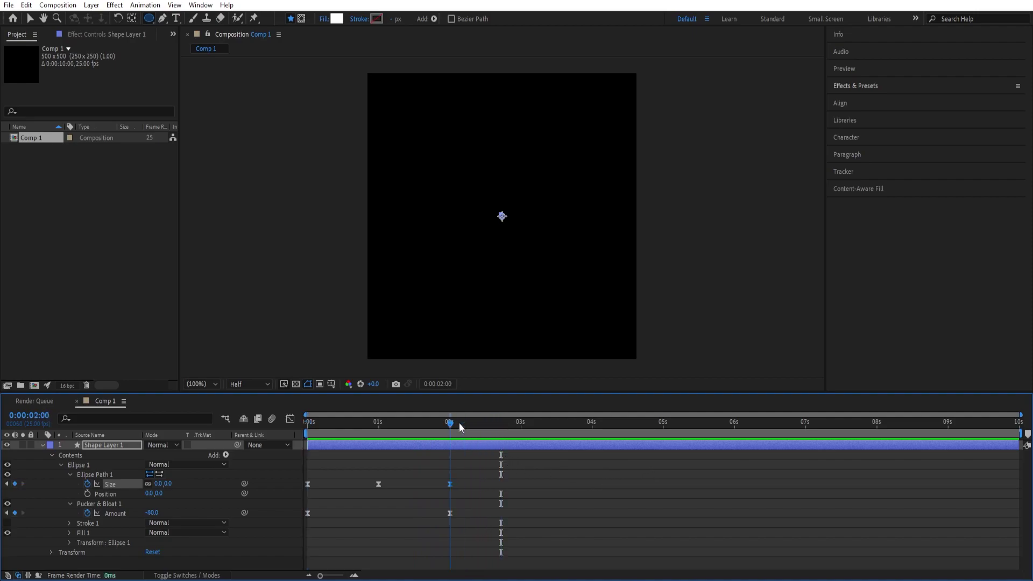
pyautogui.press('n')
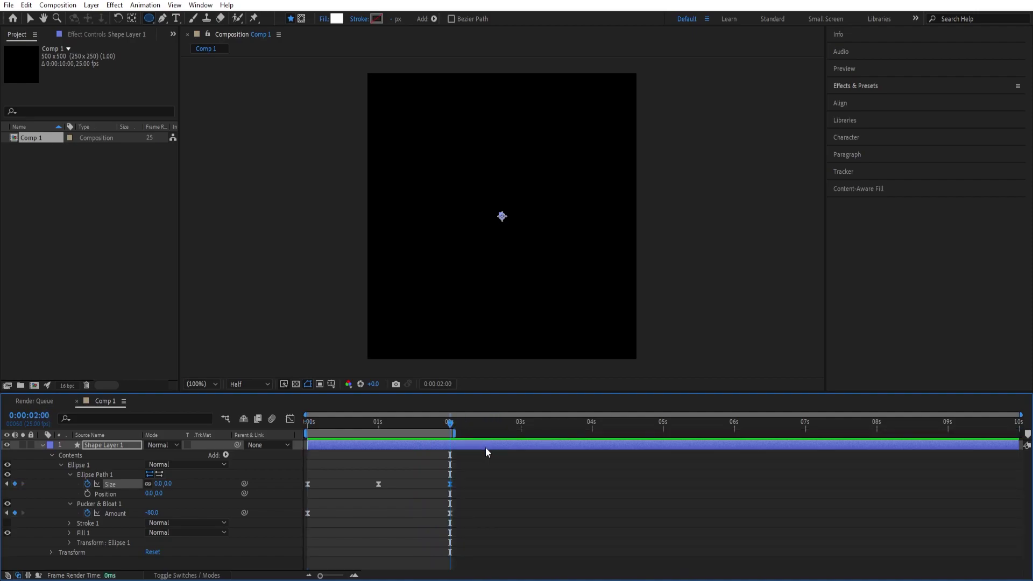
pyautogui.moveTo(450, 423); pyautogui.dragTo(307, 423)
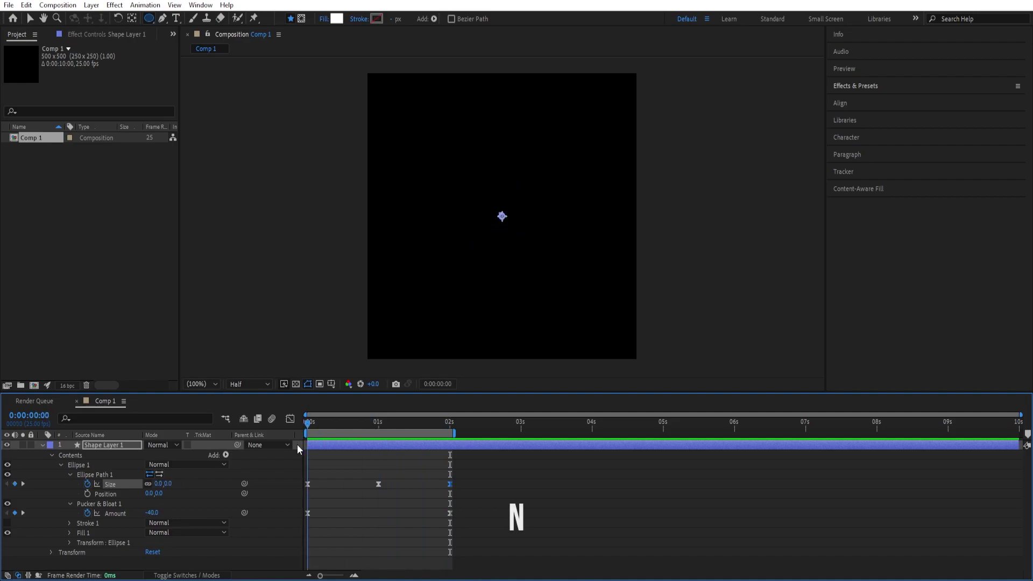
pyautogui.press('space')
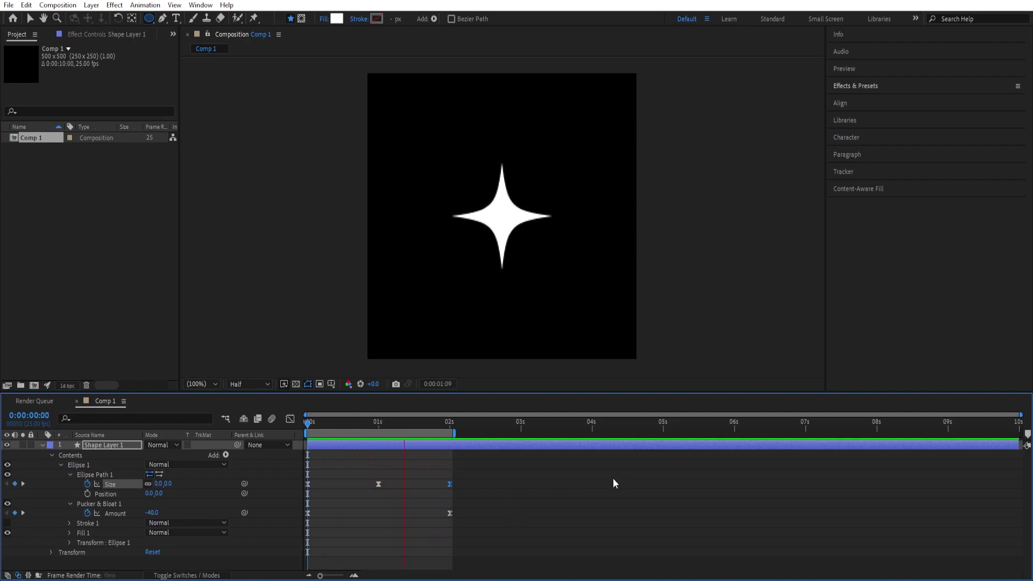
pyautogui.press('space')
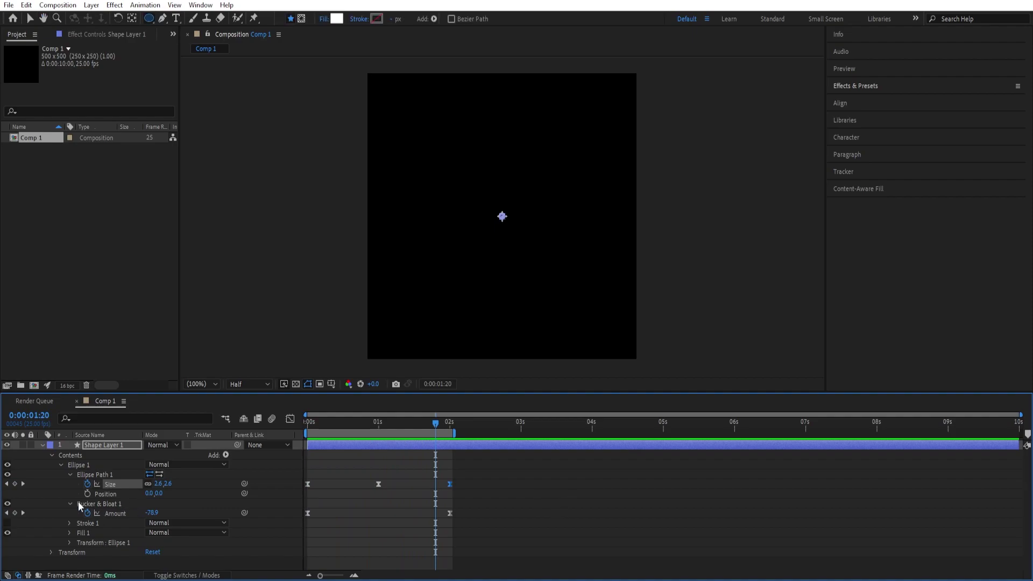
# Step: Add an Outer Glow layer style to Shape Layer 1 and expand its settings
pyautogui.rightClick(113, 446)
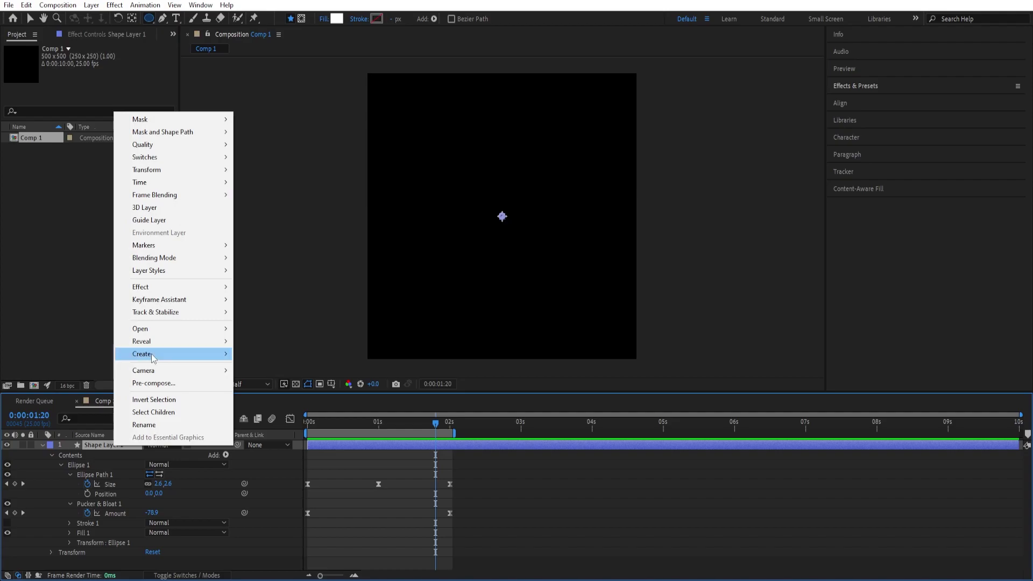
pyautogui.moveTo(220, 271)
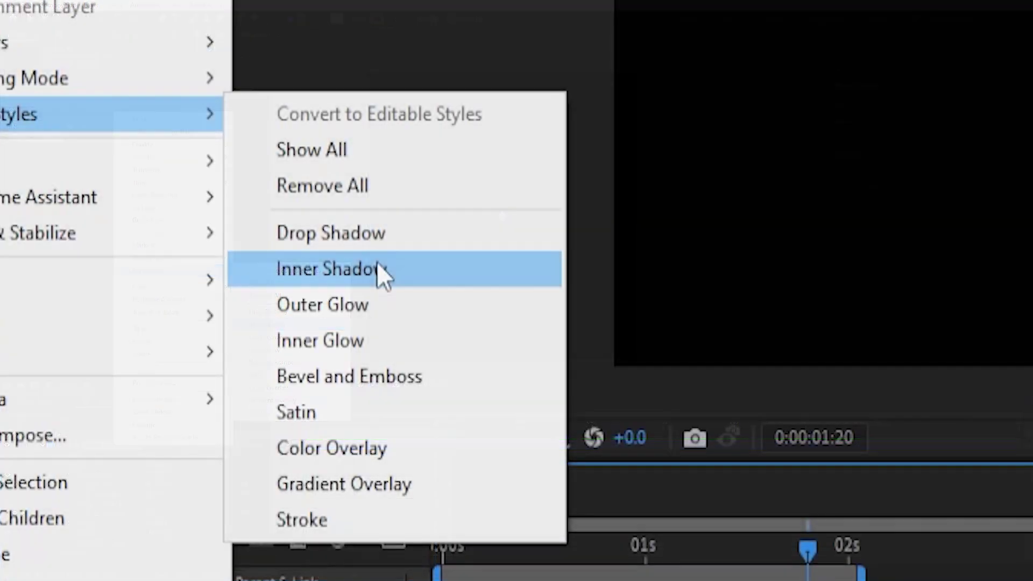
pyautogui.click(362, 304)
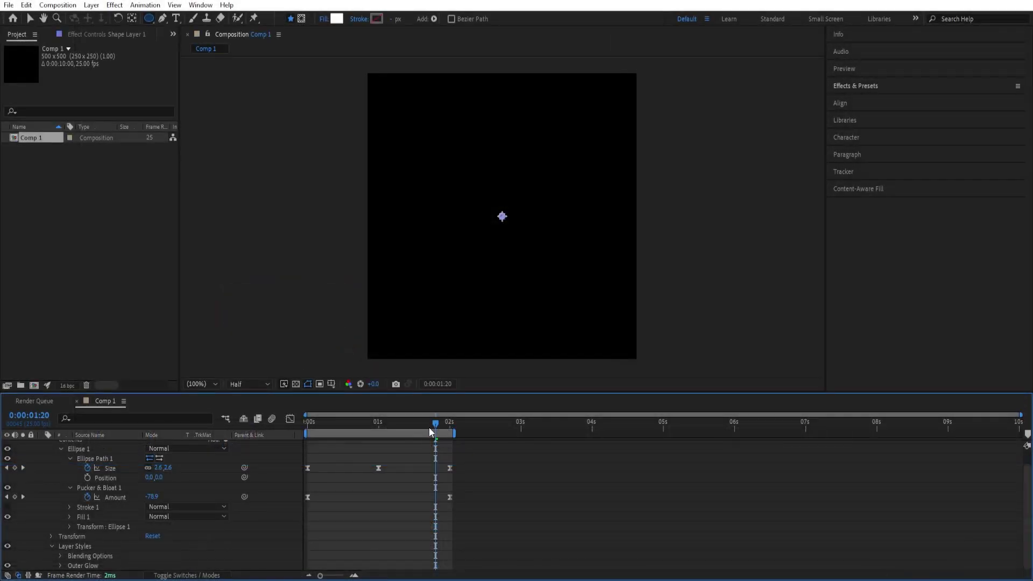
pyautogui.moveTo(428, 427); pyautogui.dragTo(397, 432)
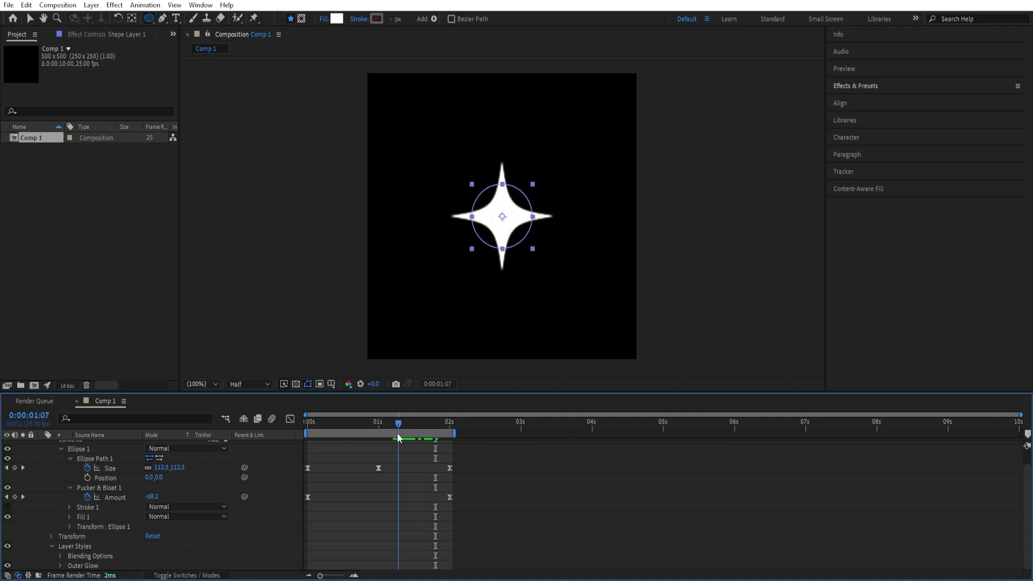
pyautogui.click(59, 566)
pyautogui.scroll(-4, 106, 543)
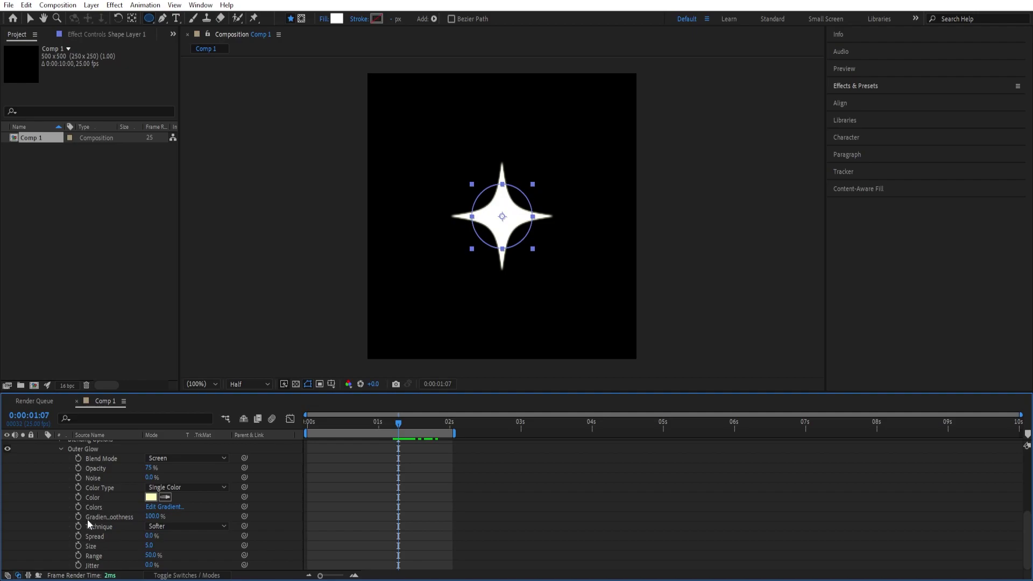
# Step: Set the glow colour to FFFFBE and Size to 12, slightly adjusting Range
pyautogui.click(150, 497)
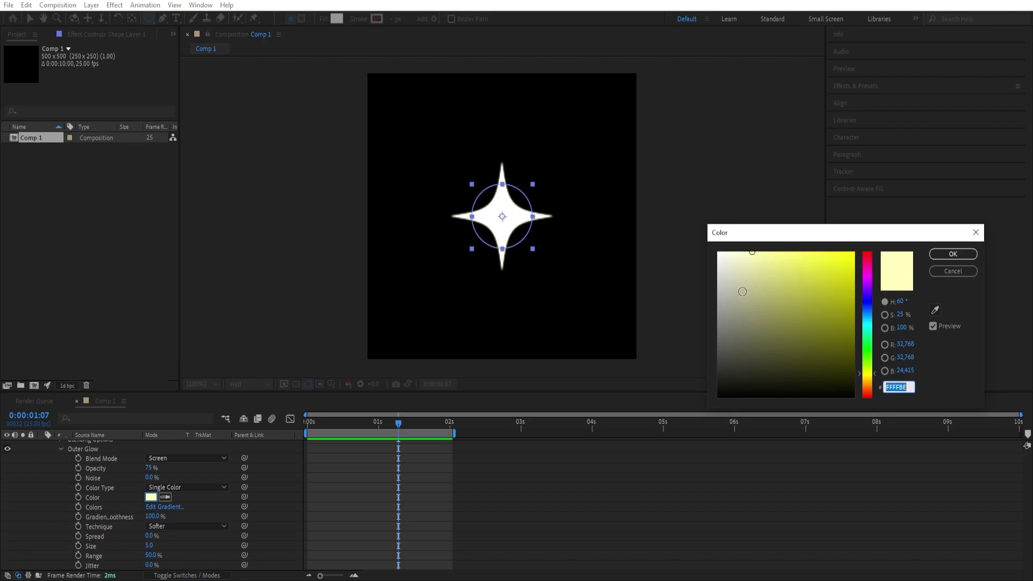
pyautogui.press('Return')
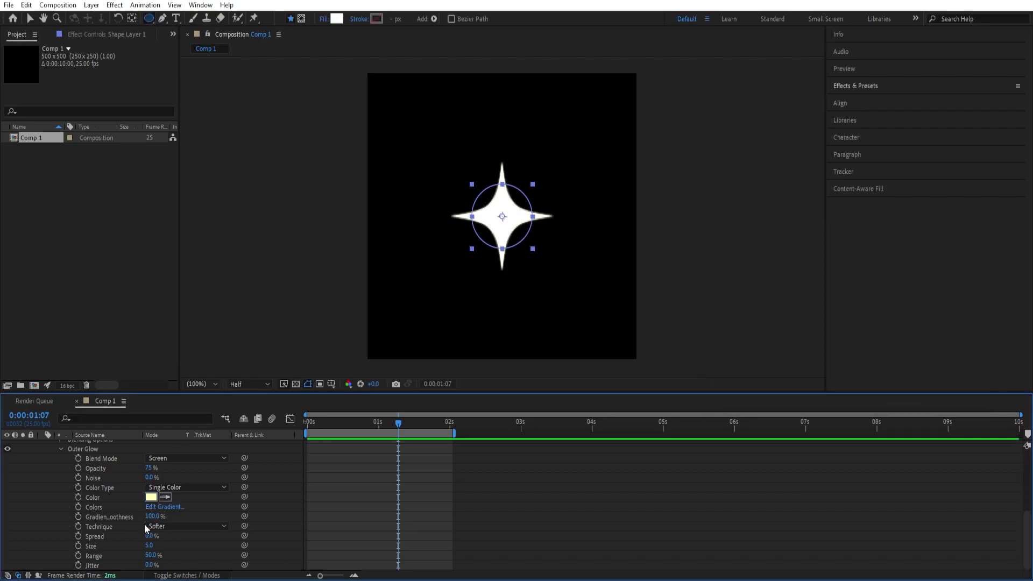
pyautogui.moveTo(149, 549); pyautogui.dragTo(153, 548)
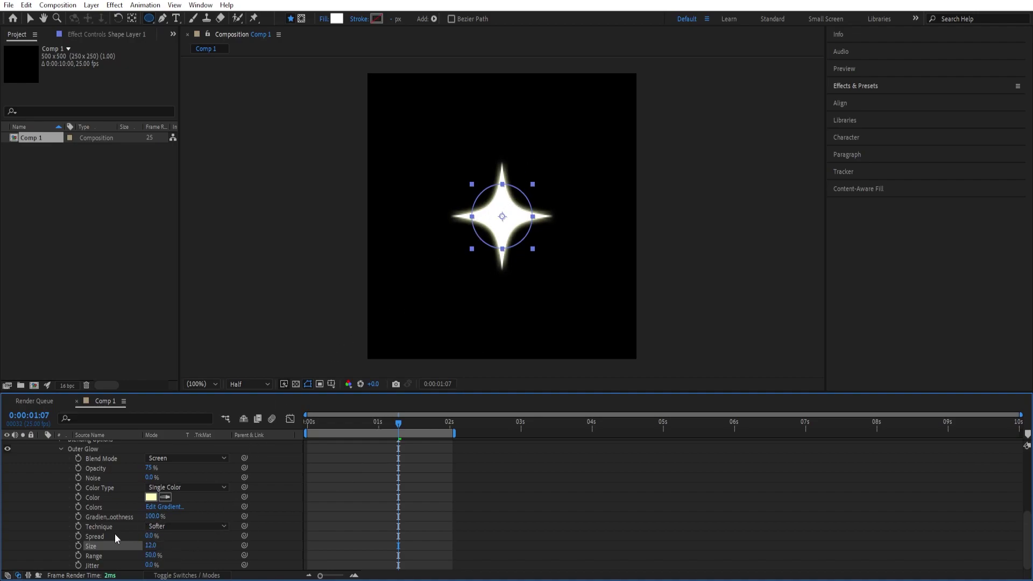
pyautogui.moveTo(148, 560)
pyautogui.mouseDown()
pyautogui.moveTo(159, 556)
pyautogui.moveTo(134, 556)
pyautogui.mouseUp()
pyautogui.moveTo(149, 477); pyautogui.dragTo(160, 478)
pyautogui.hotkey('ctrl', 'z')
pyautogui.scroll(5, 102, 503)
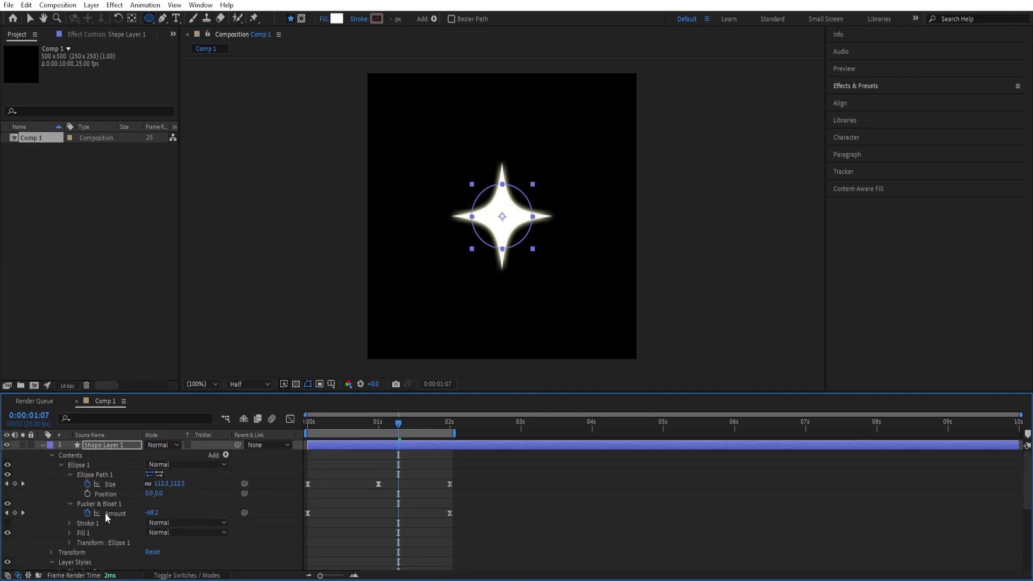
# Step: Create the 1920×1080 'final render' comp and drag Comp 1 into its timeline
pyautogui.click(43, 446)
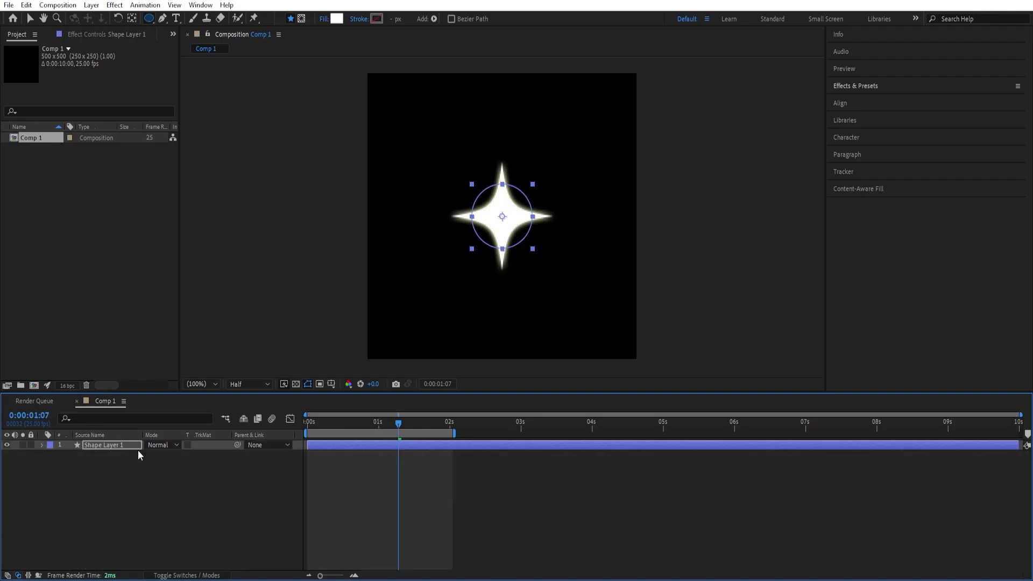
pyautogui.click(33, 385)
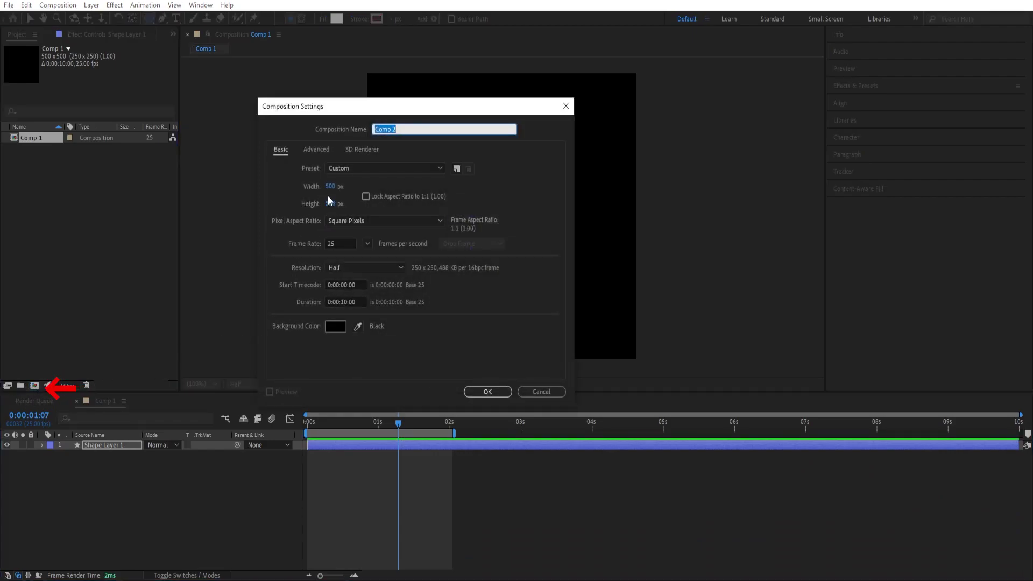
pyautogui.write('final render')
pyautogui.click(330, 186)
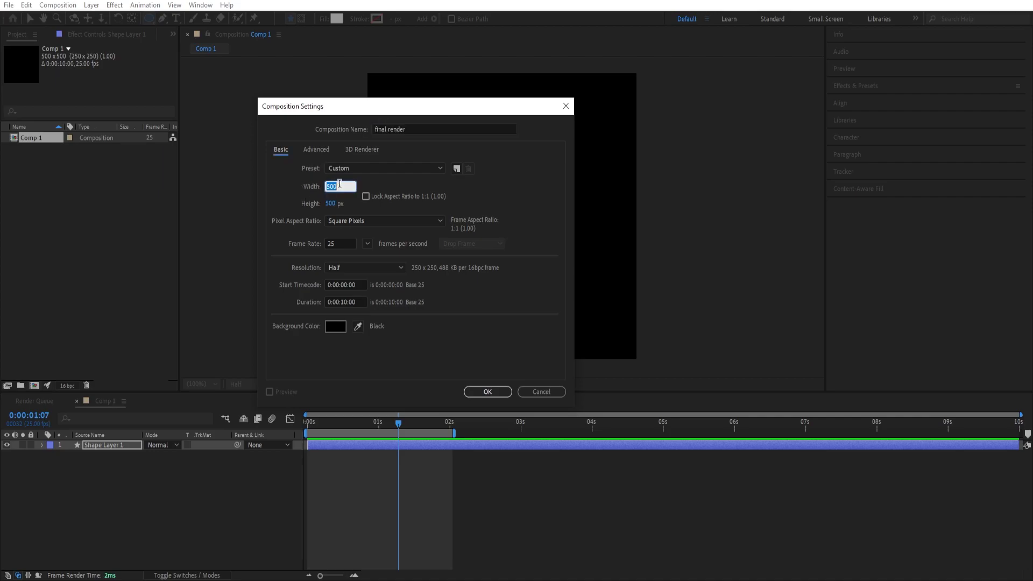
pyautogui.write('1920')
pyautogui.press('Tab')
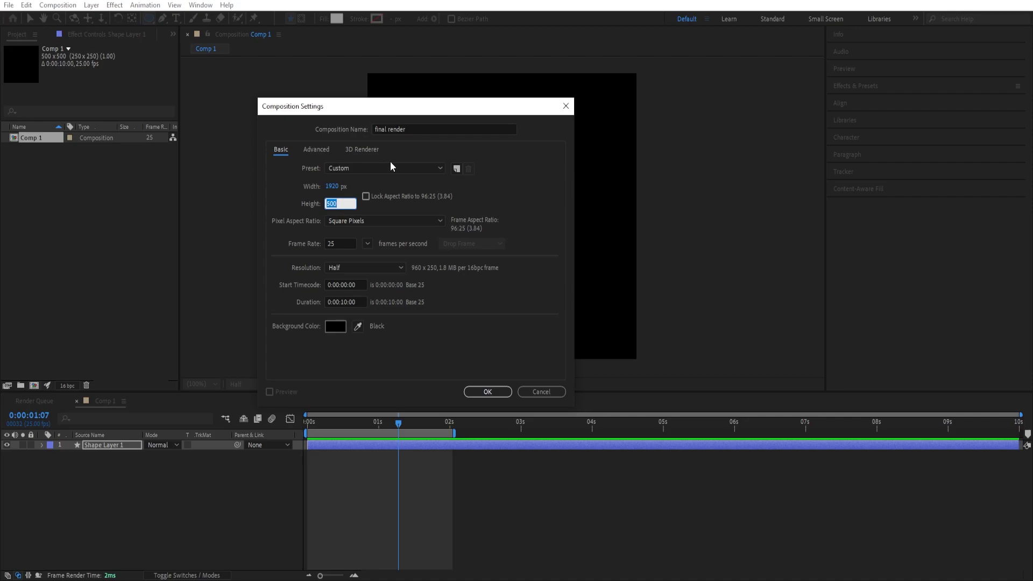
pyautogui.write('1080')
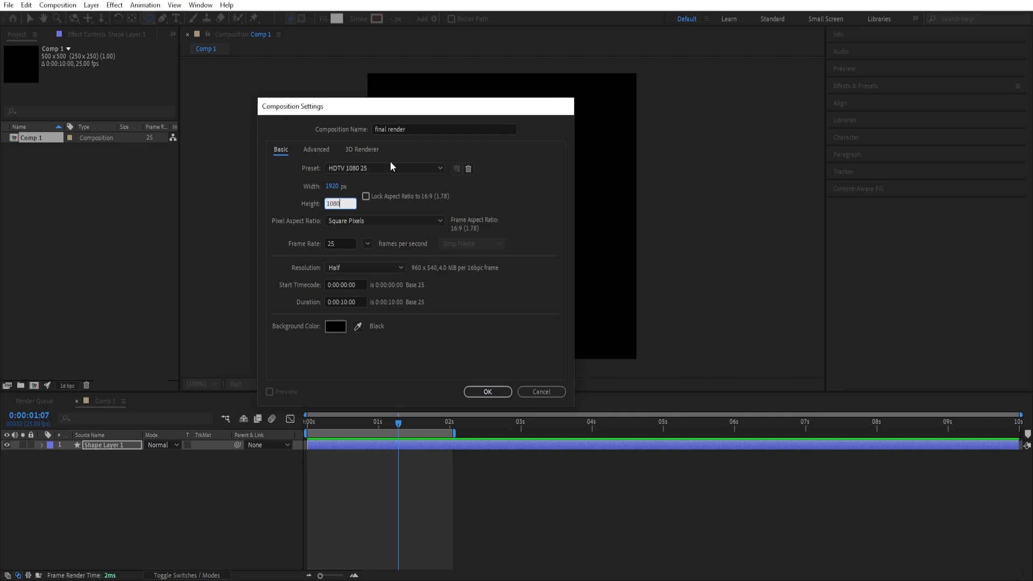
pyautogui.press('Return')
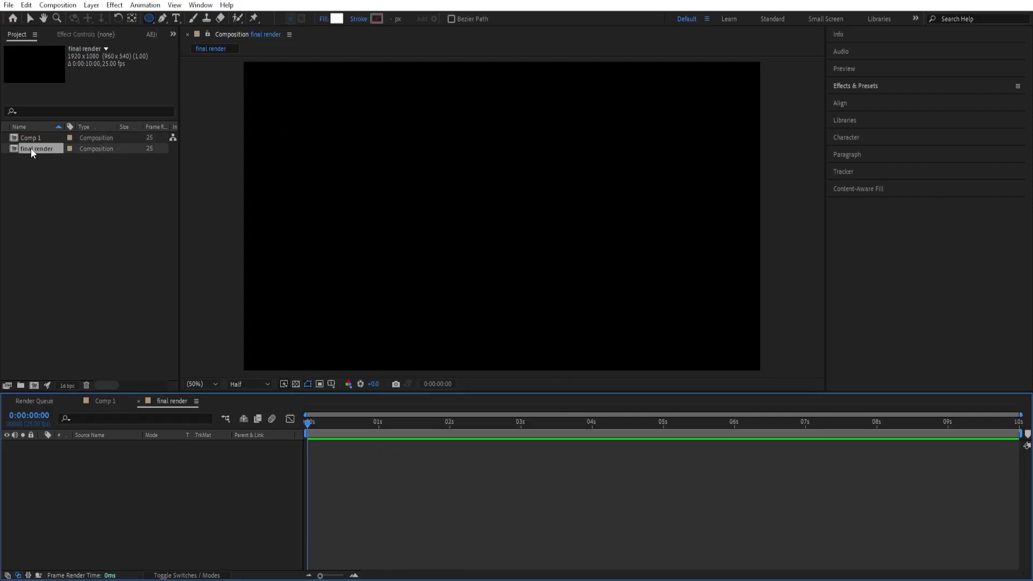
pyautogui.moveTo(31, 139); pyautogui.dragTo(122, 462)
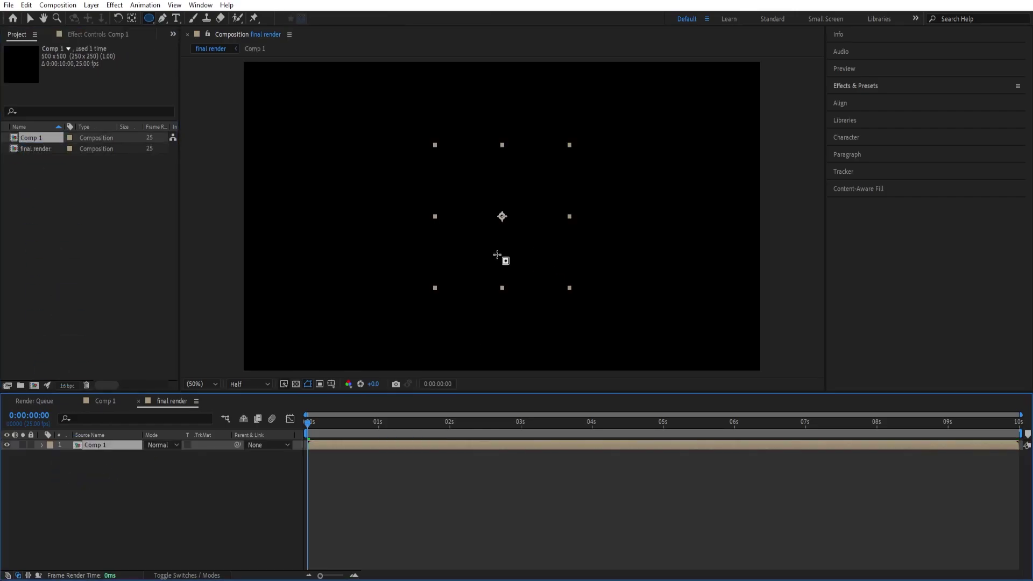
pyautogui.moveTo(330, 423); pyautogui.dragTo(389, 425)
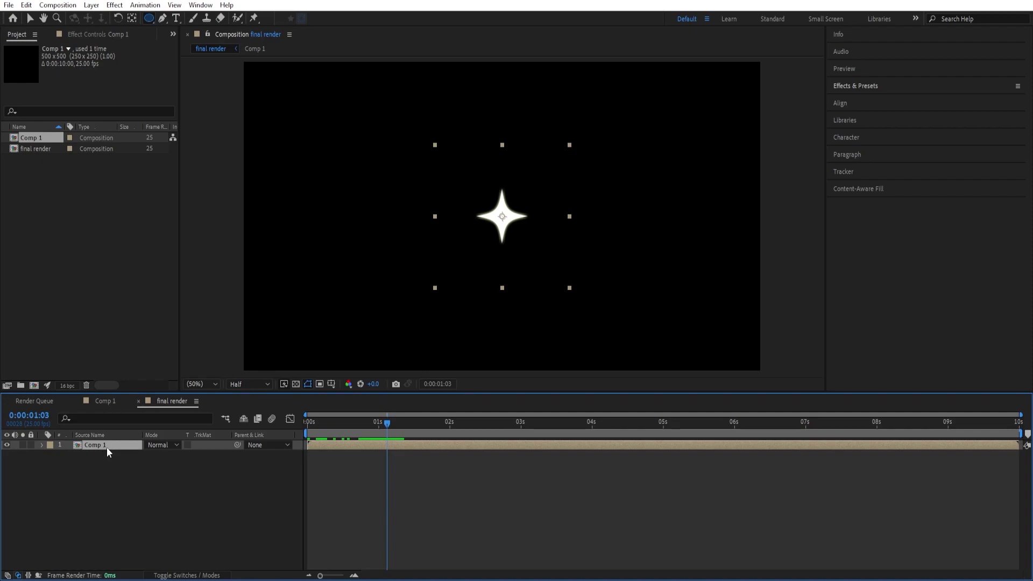
# Step: Duplicate the star, move the copy up-left and scale it to 75%
pyautogui.hotkey('ctrl', 'd')
pyautogui.press('v')
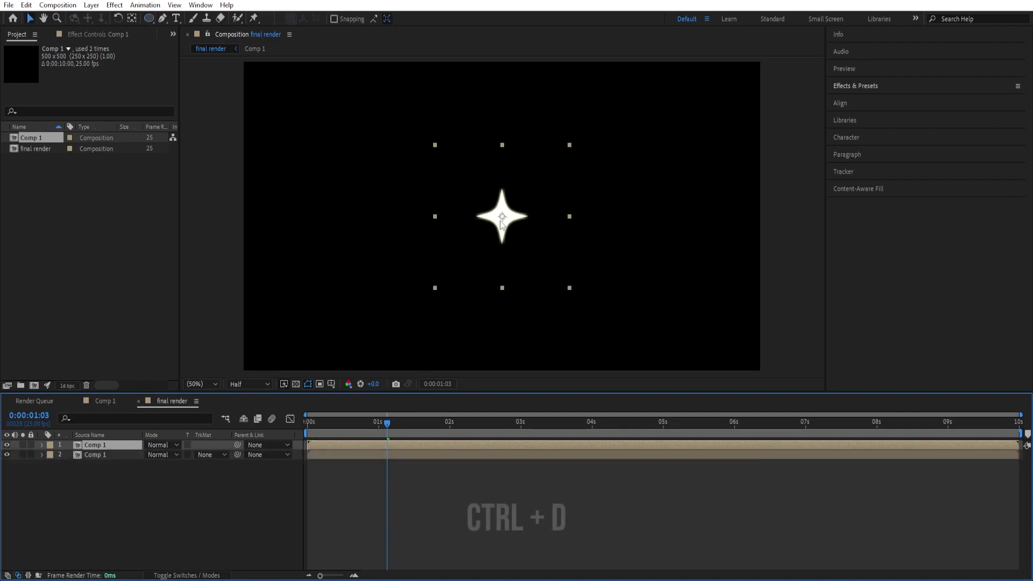
pyautogui.moveTo(491, 221); pyautogui.dragTo(467, 188)
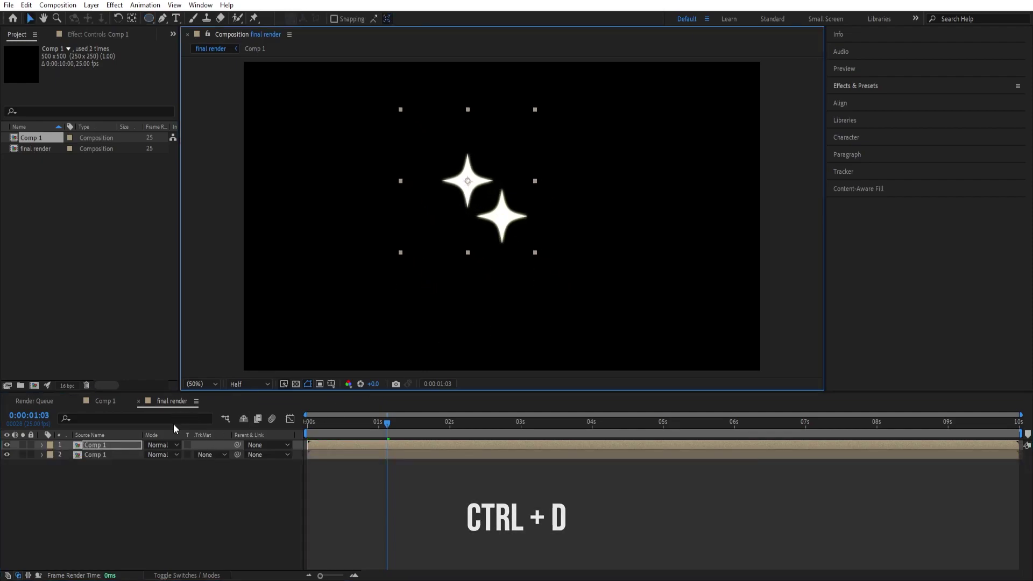
pyautogui.press('s')
pyautogui.moveTo(172, 455); pyautogui.dragTo(143, 454)
# Step: Add an upper-right copy, slightly larger and rotated about 14 degrees
pyautogui.hotkey('ctrl', 'd')
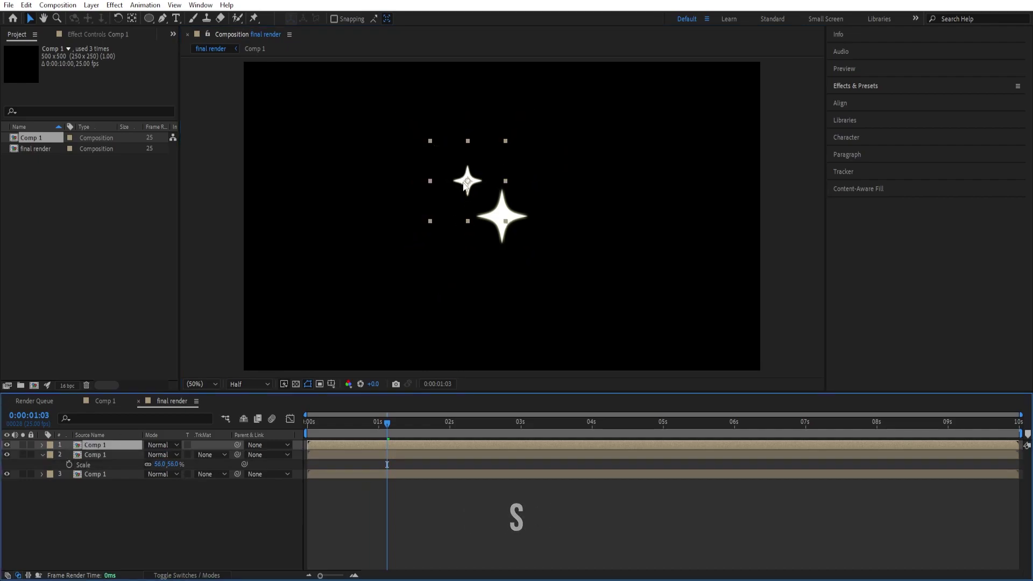
pyautogui.moveTo(468, 185); pyautogui.dragTo(535, 186)
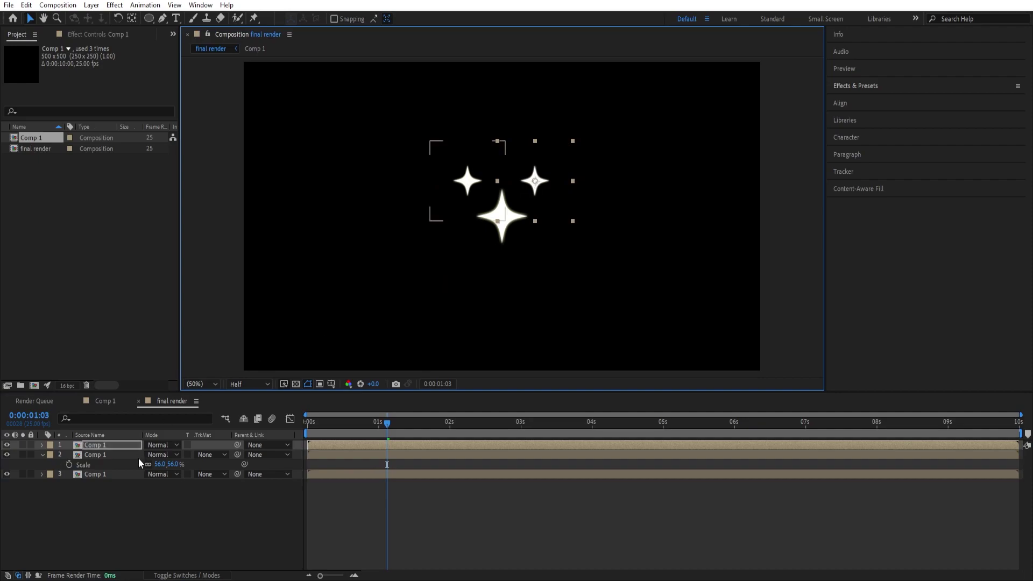
pyautogui.press('s')
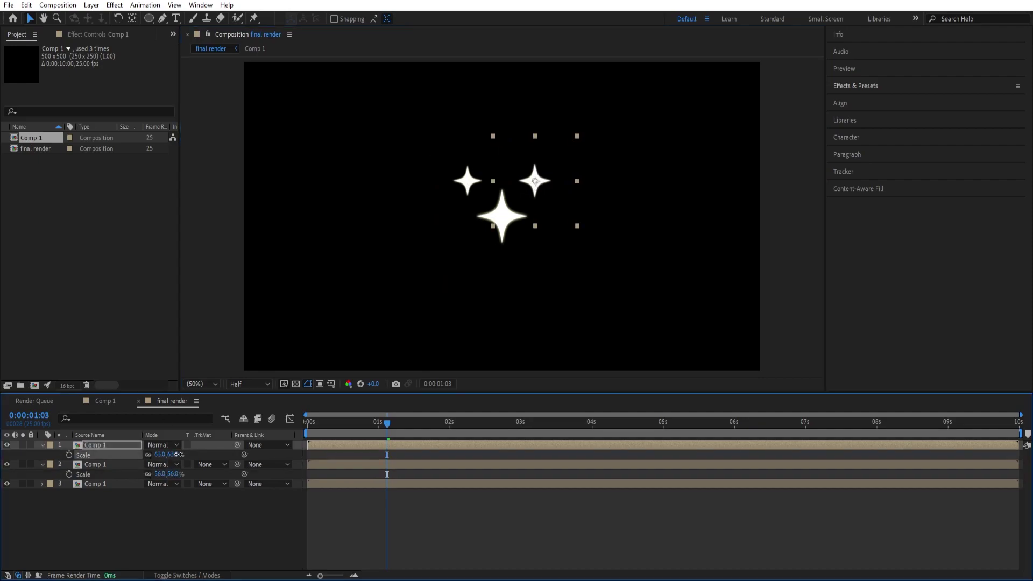
pyautogui.moveTo(178, 455); pyautogui.dragTo(182, 453)
pyautogui.press('r')
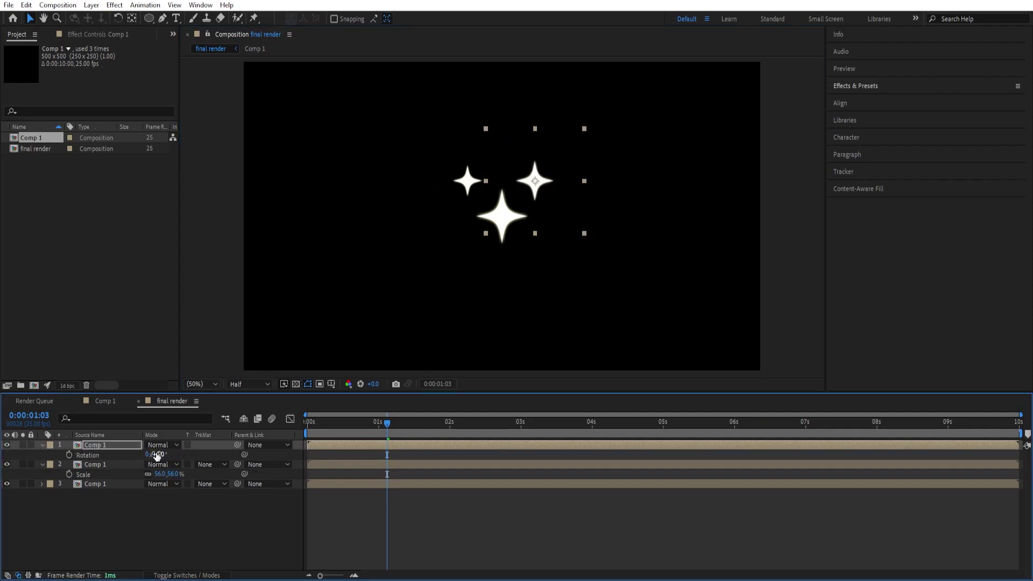
pyautogui.moveTo(161, 454); pyautogui.dragTo(168, 454)
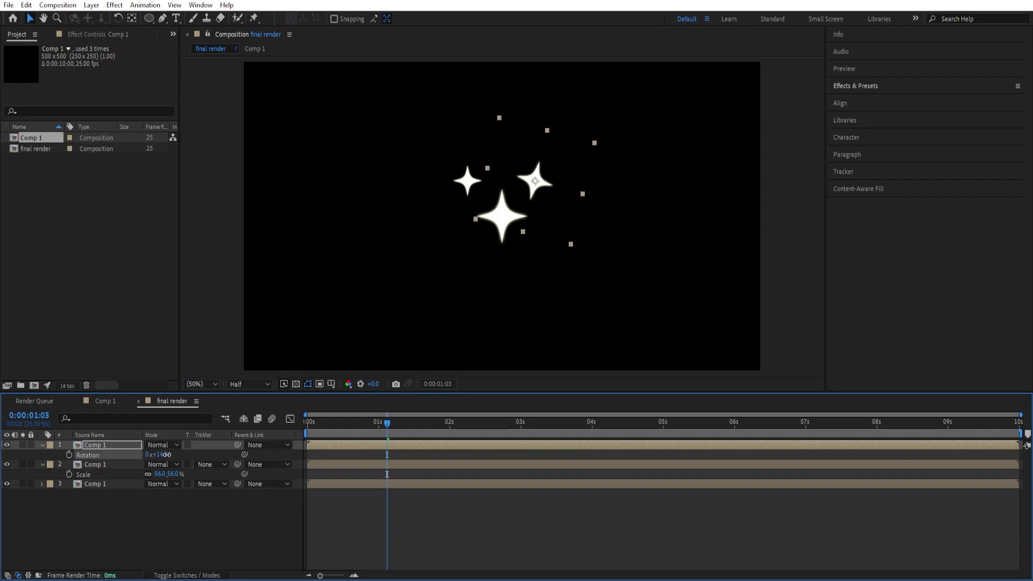
# Step: Add a copy below the big star, scaled to 53%
pyautogui.hotkey('ctrl', 'd')
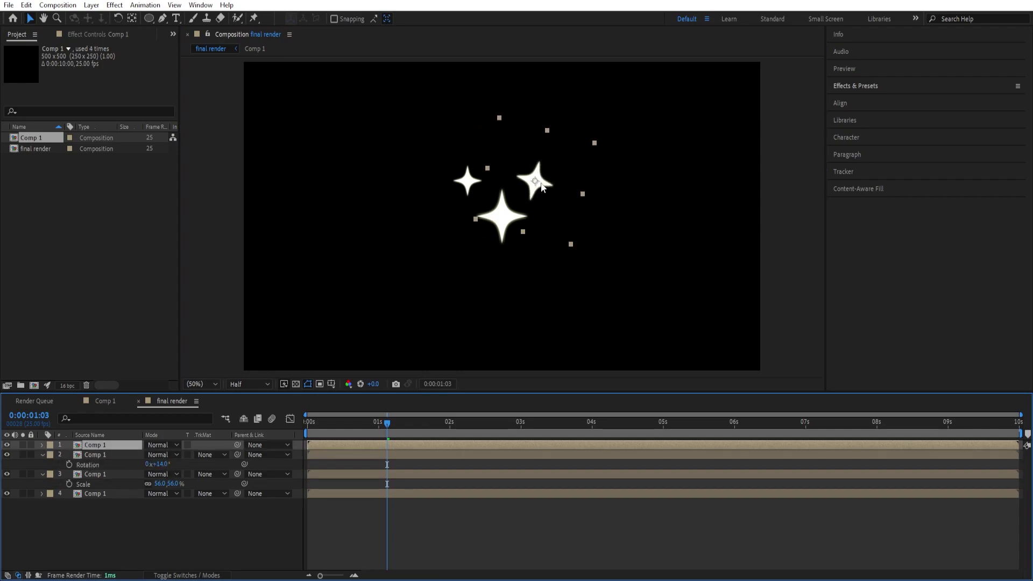
pyautogui.moveTo(542, 187); pyautogui.dragTo(536, 269)
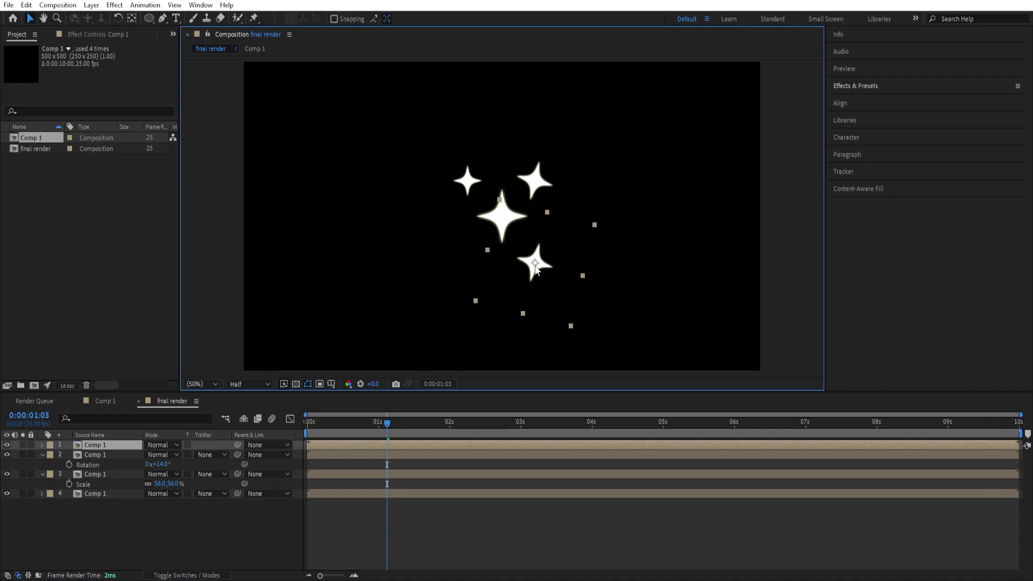
pyautogui.press('s')
pyautogui.moveTo(171, 455); pyautogui.dragTo(162, 457)
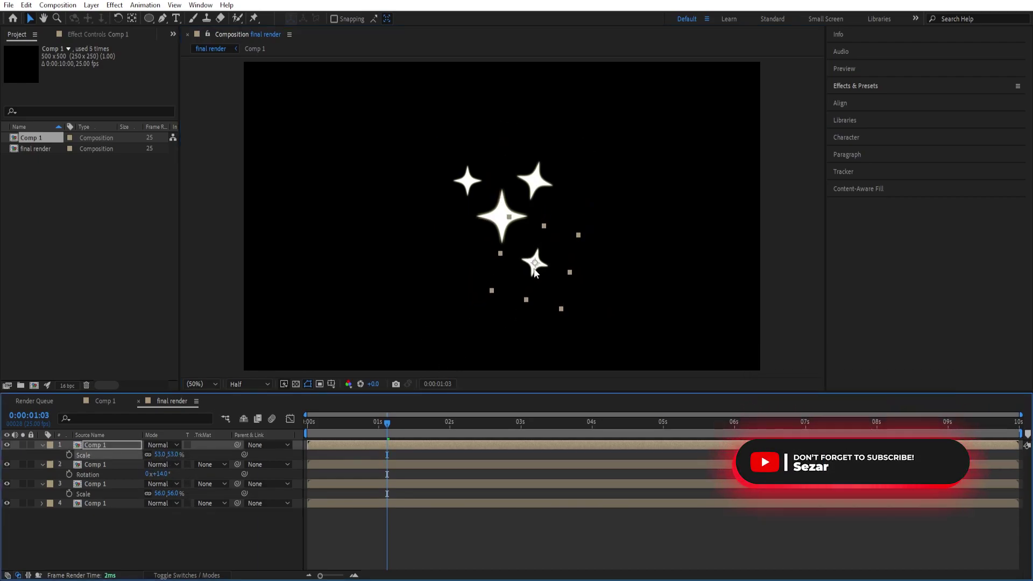
# Step: Duplicate the small top-left star and place the copy at the big star's lower left
pyautogui.hotkey('ctrl', 'd')
pyautogui.moveTo(530, 273); pyautogui.dragTo(472, 269)
pyautogui.hotkey('ctrl', 'z')
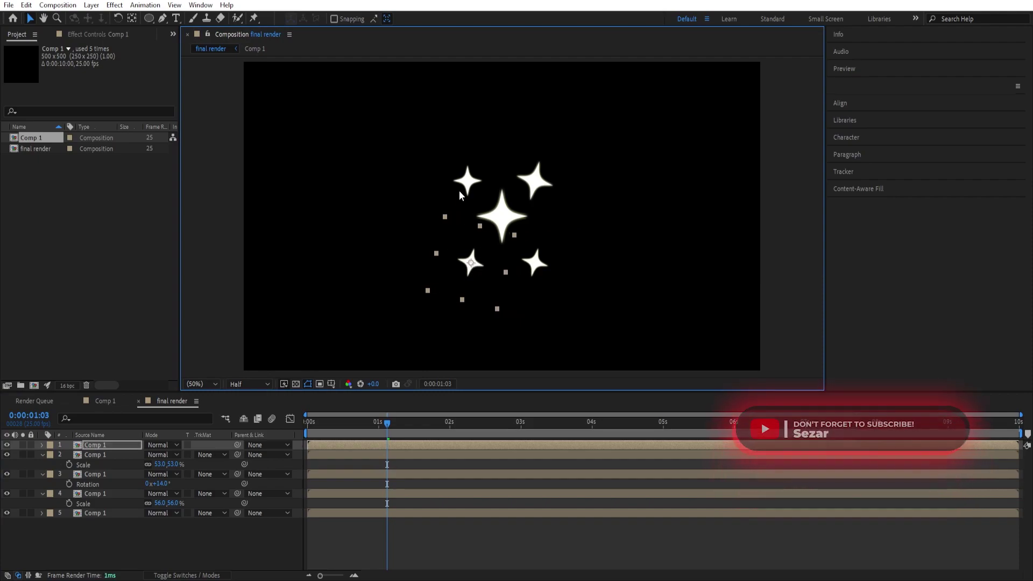
pyautogui.click(466, 186)
pyautogui.hotkey('ctrl', 'd')
pyautogui.moveTo(468, 189); pyautogui.dragTo(468, 270)
pyautogui.press('Return')
# Step: Scale the lower-left star to about 47%, nudge it, and tilt it about 9 degrees
pyautogui.press('s')
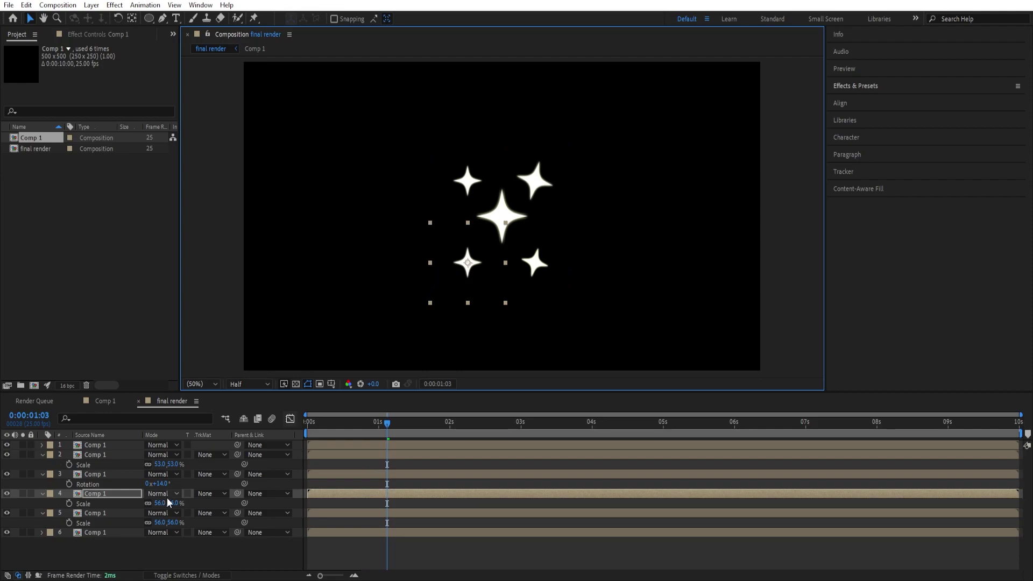
pyautogui.moveTo(169, 502); pyautogui.dragTo(168, 502)
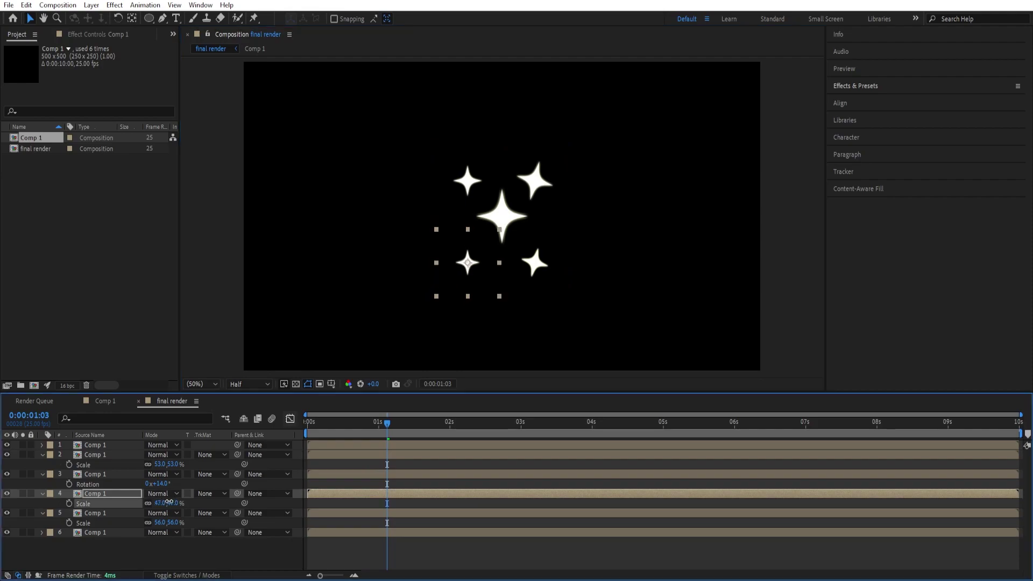
pyautogui.moveTo(468, 267); pyautogui.dragTo(473, 264)
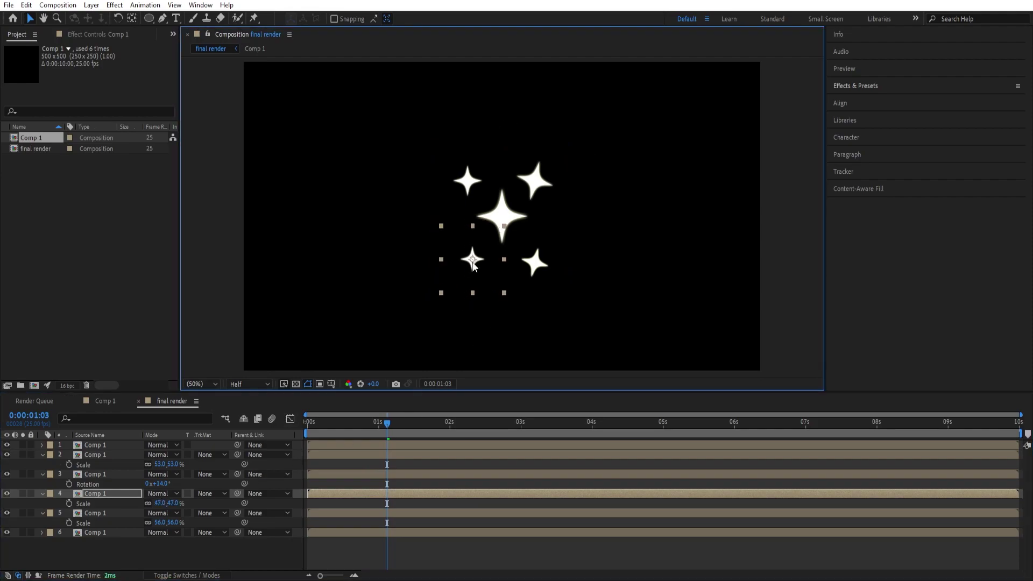
pyautogui.press('r')
pyautogui.moveTo(160, 504); pyautogui.dragTo(163, 501)
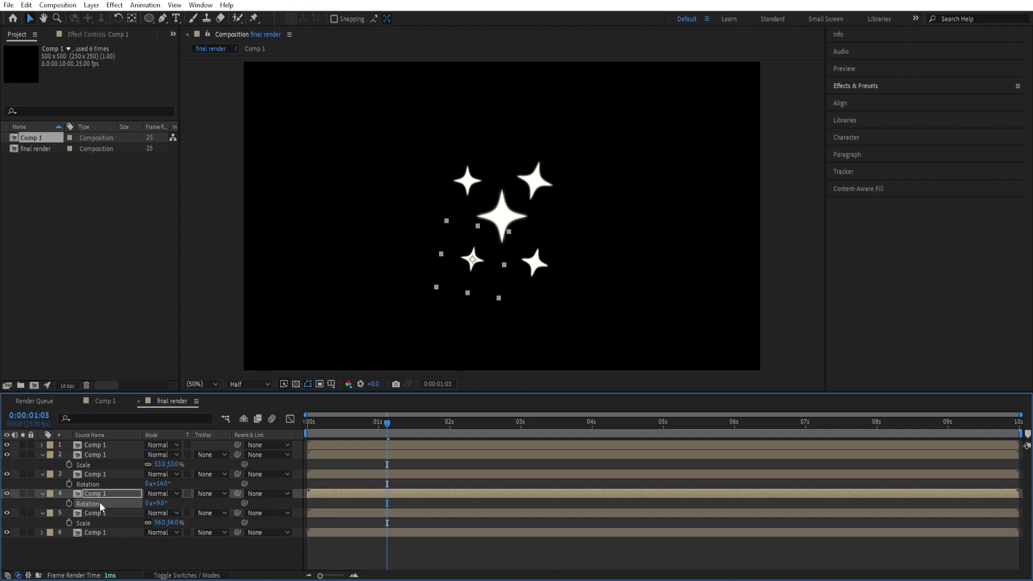
# Step: Duplicate the lower-left star twice, placing one copy right of the big star
pyautogui.hotkey('ctrl', 'd')
pyautogui.moveTo(474, 273); pyautogui.dragTo(455, 231)
pyautogui.hotkey('ctrl', 'd')
pyautogui.press('Return')
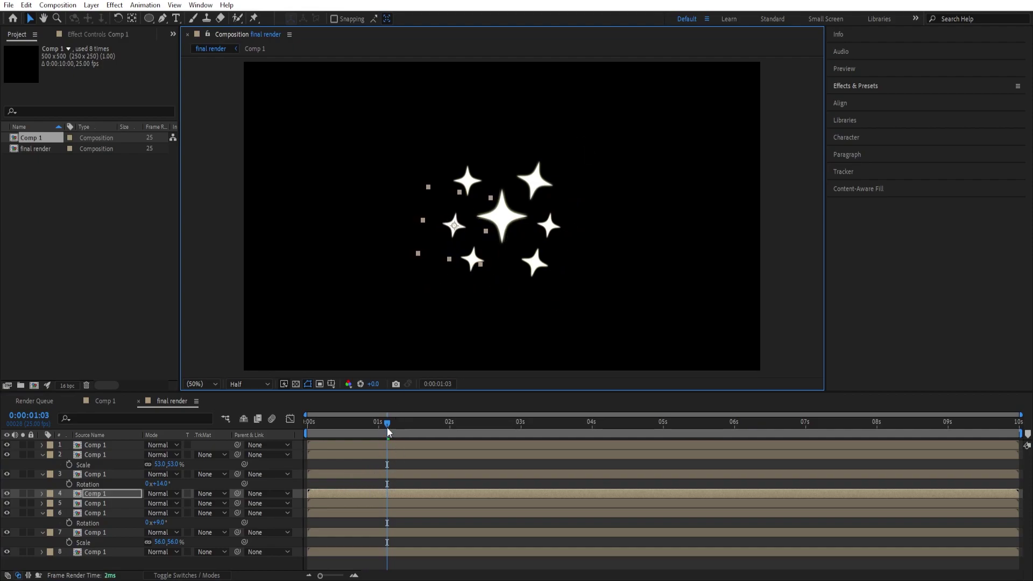
# Step: End the final render work area at 2 seconds, preview the sparkles, and delay one star layer
pyautogui.moveTo(387, 425); pyautogui.dragTo(451, 424)
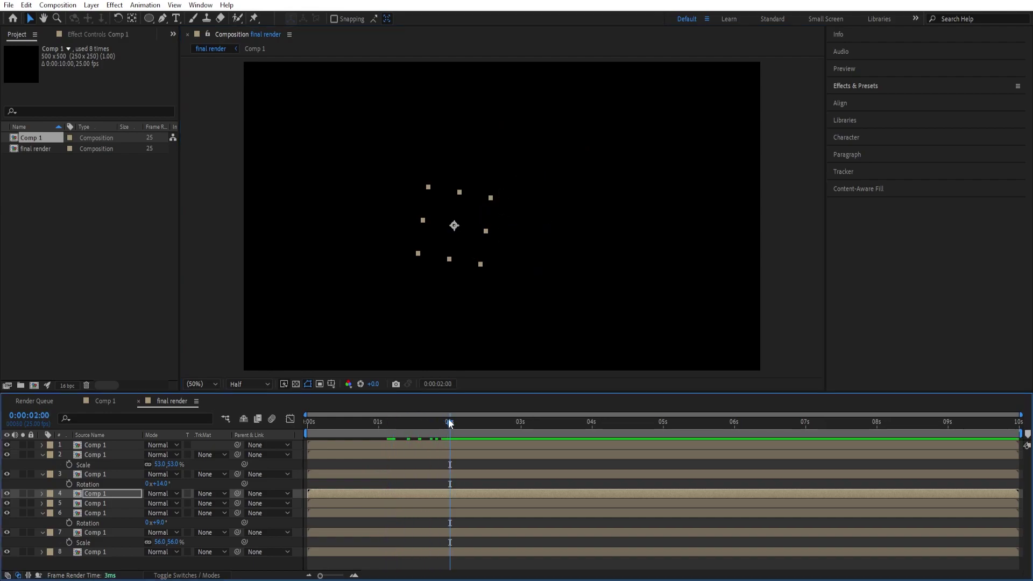
pyautogui.press('n')
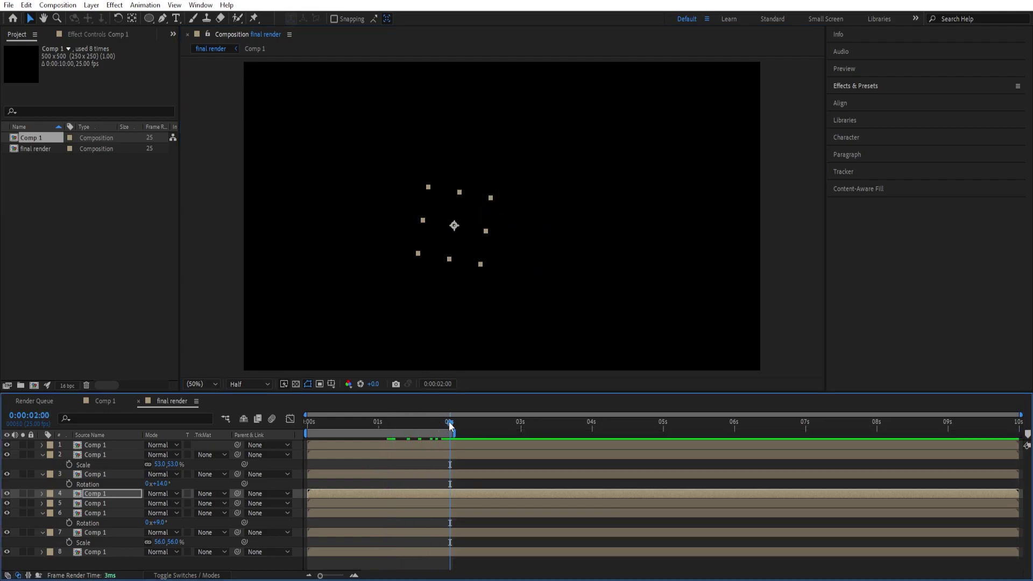
pyautogui.moveTo(451, 425); pyautogui.dragTo(359, 425)
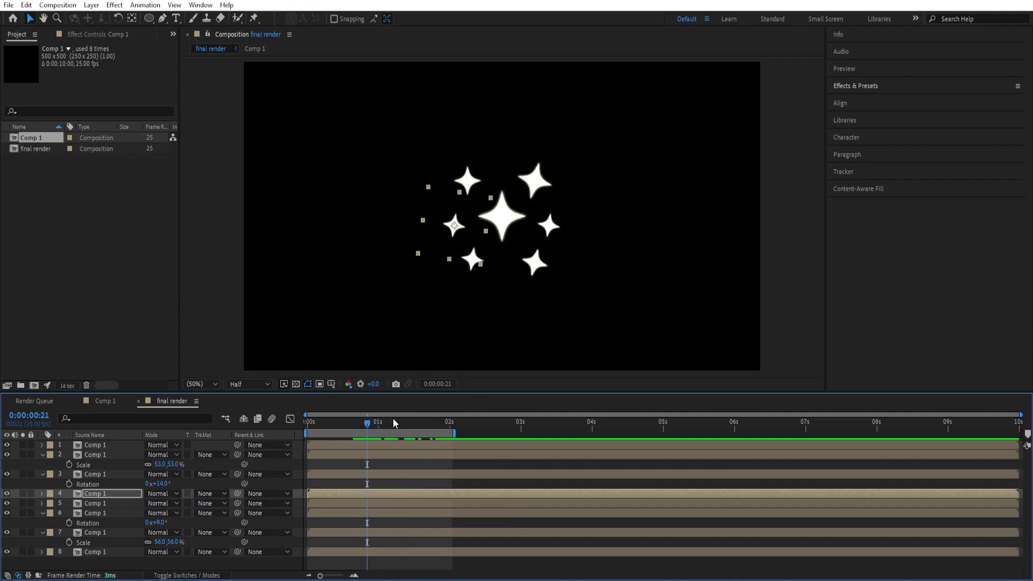
pyautogui.moveTo(391, 423); pyautogui.dragTo(327, 423)
pyautogui.press('space')
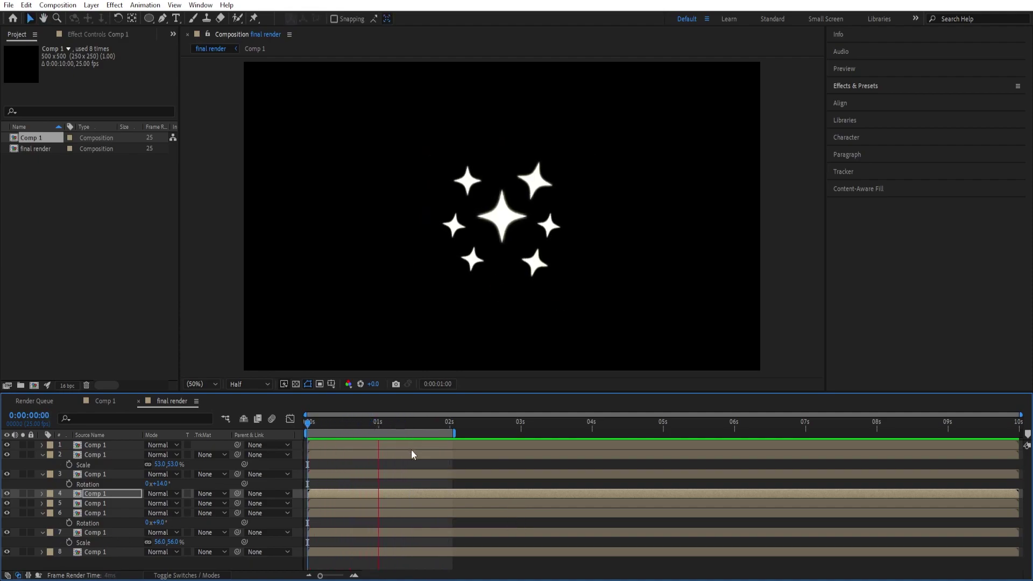
pyautogui.press('space')
pyautogui.moveTo(439, 424); pyautogui.dragTo(356, 425)
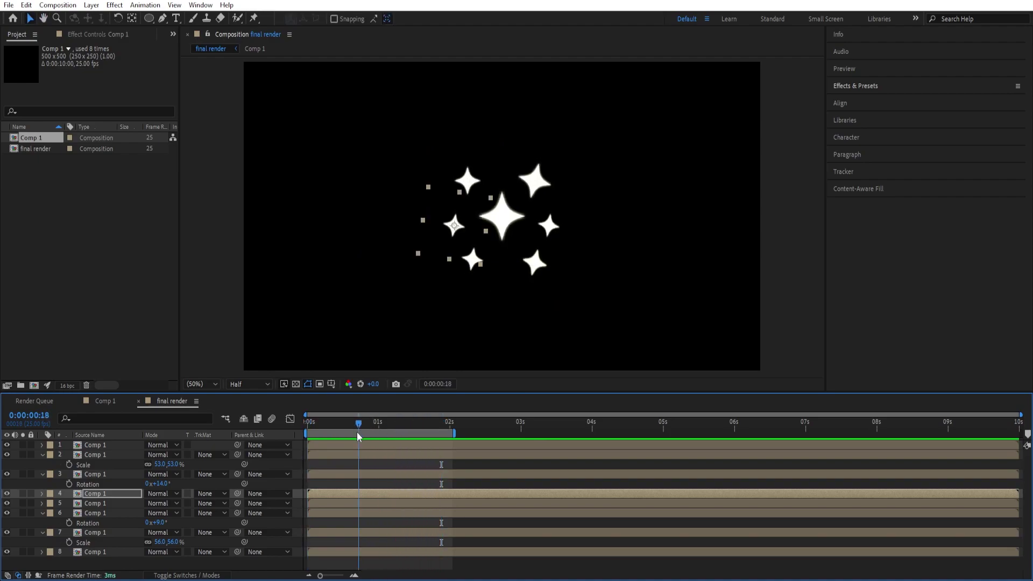
pyautogui.moveTo(310, 532); pyautogui.dragTo(262, 438)
# Step: Offset another star layer's start time and preview the staggered sparkles
pyautogui.click(317, 506)
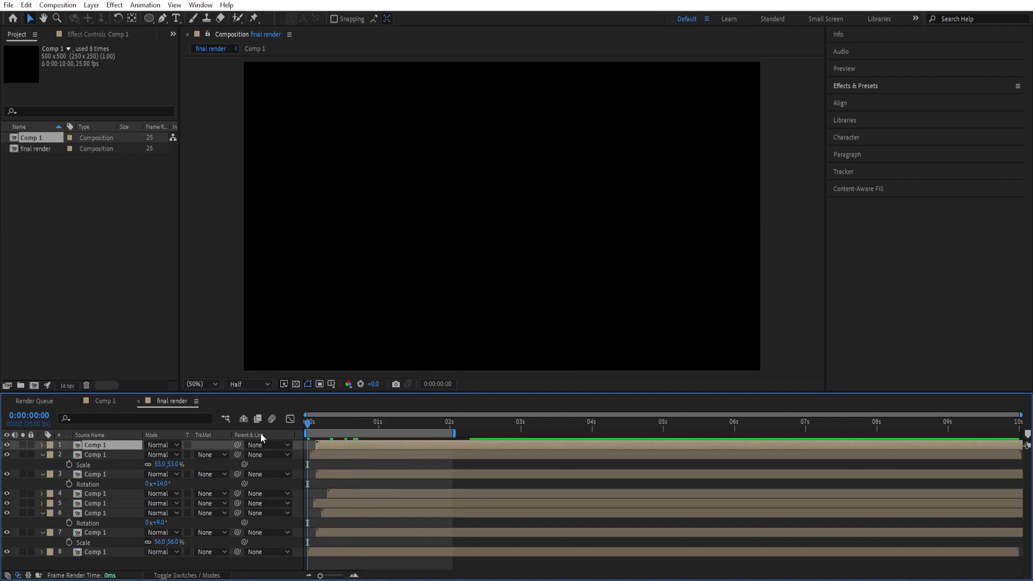
pyautogui.press('space')
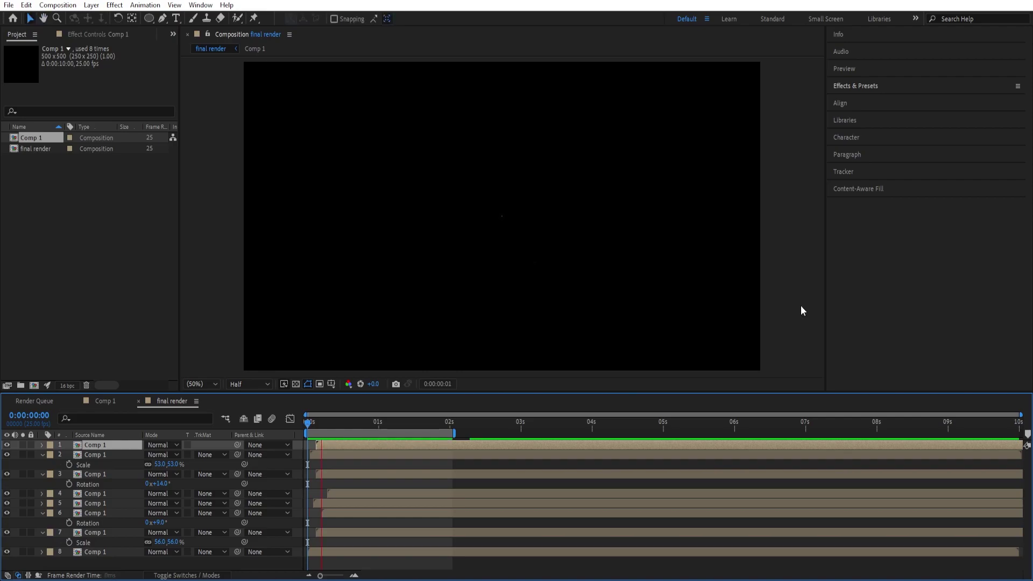